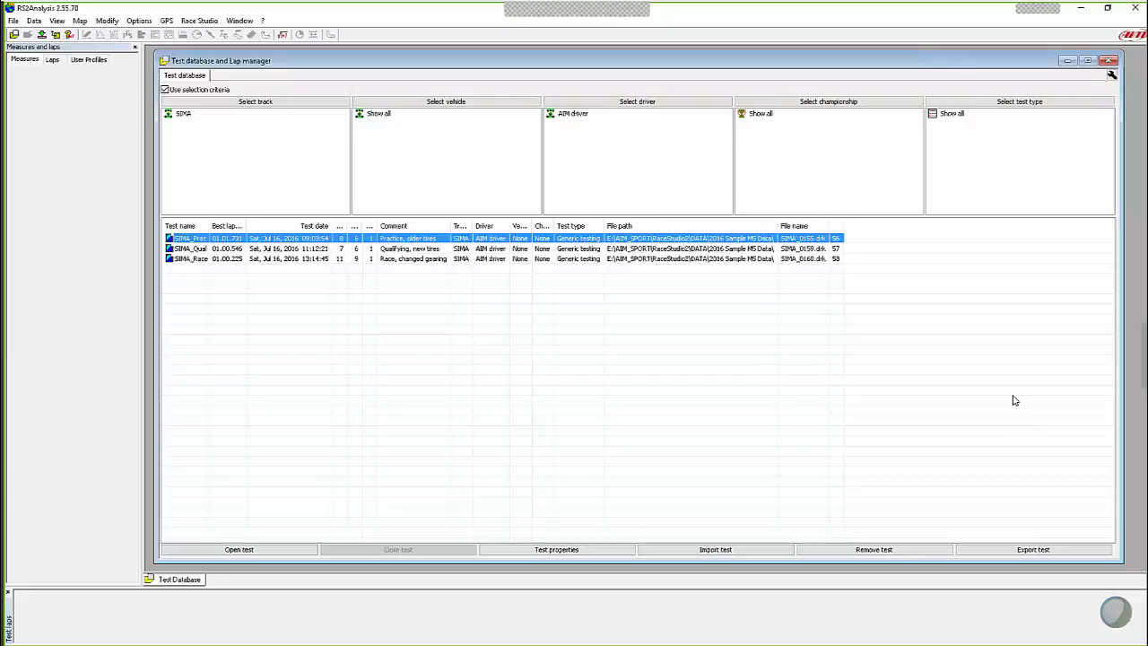
Open the SIMA_Prac test and place the graph cursor on the top-speed peak near 2430 feet.
double_click(196, 240)
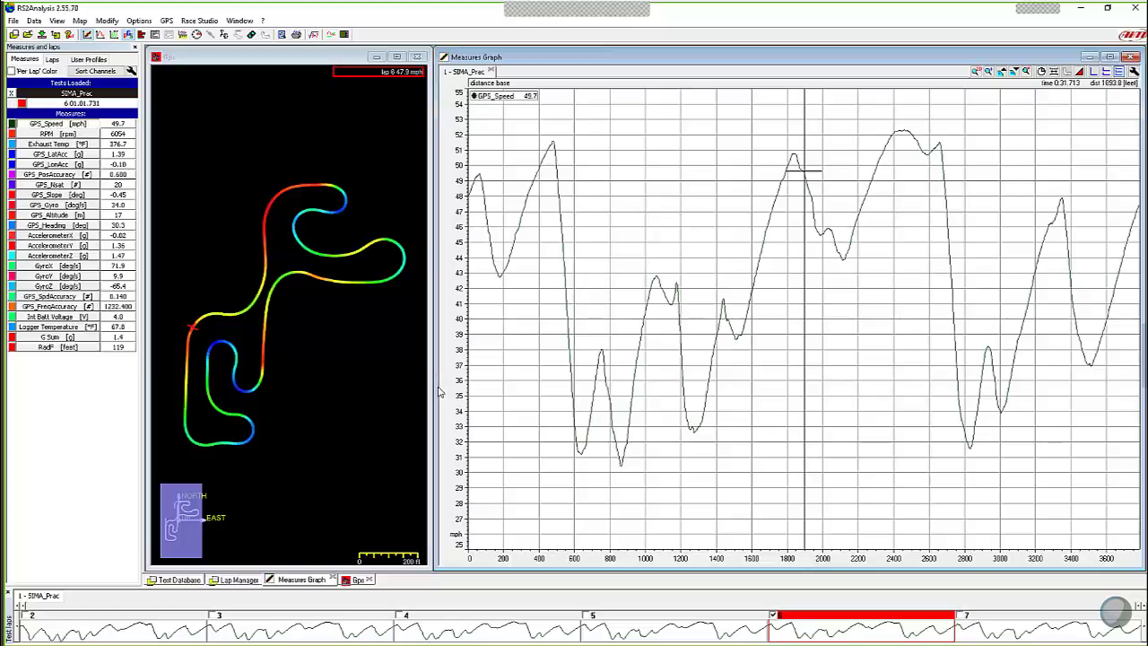
click(904, 141)
key(Left)
key(Left)
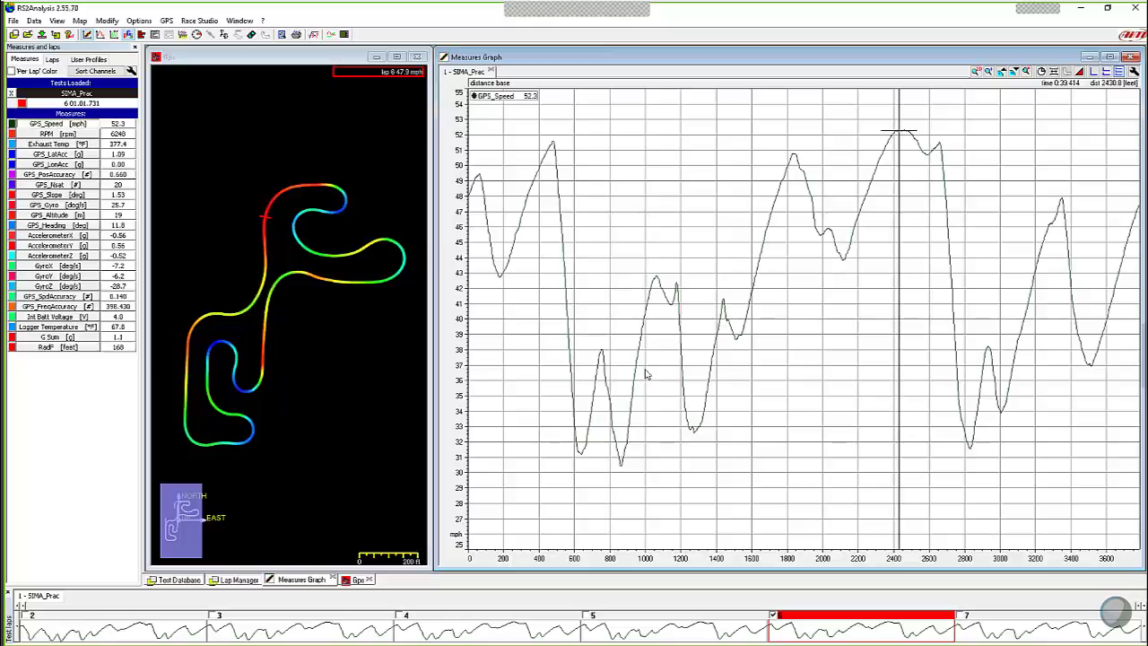
Inspect the minimum speed in the final corner of the lap, near 3500 feet.
click(1096, 360)
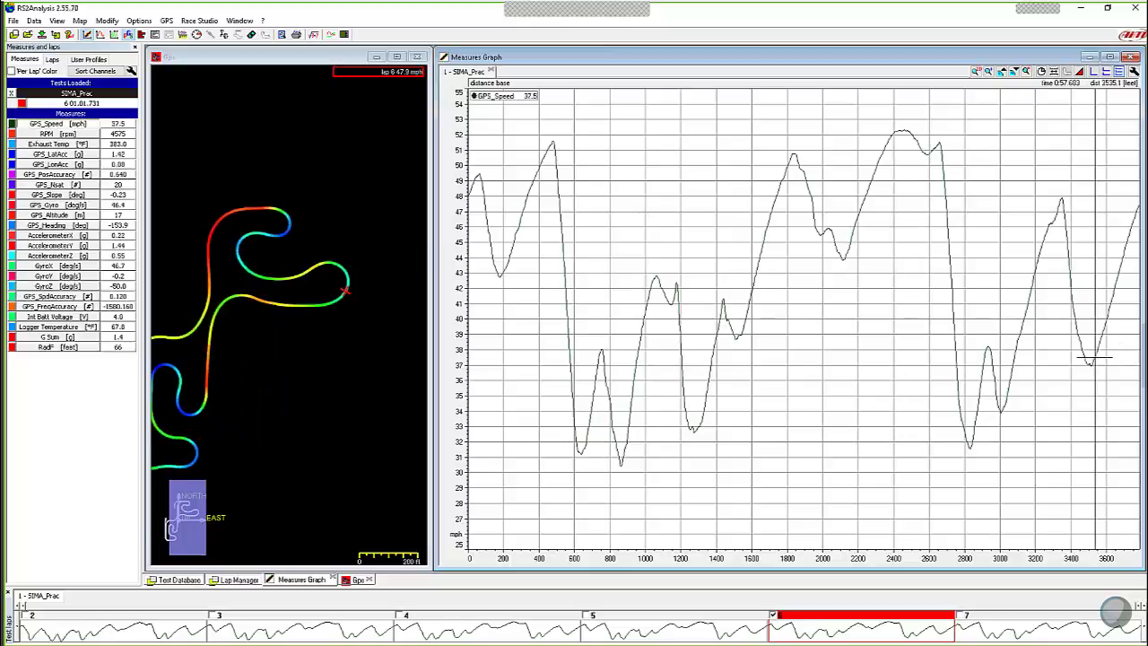
key(Left)
key(Left)
key(Left)
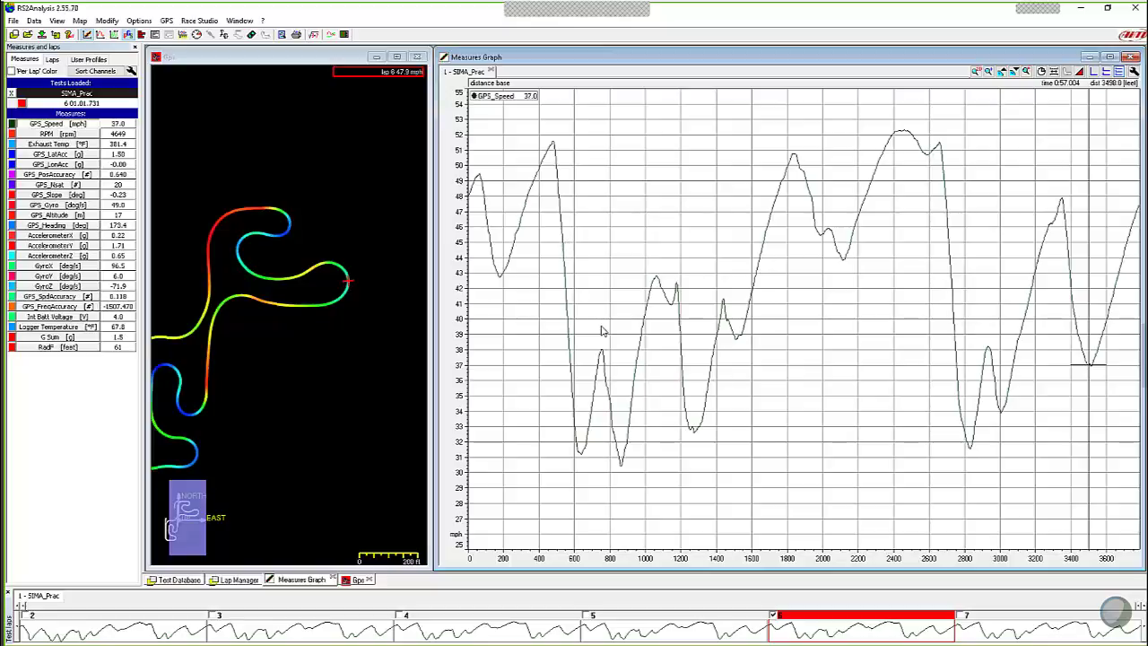
Inspect the speed trace at the peak near 485 feet and in the deceleration zones near 3400 and 2770 feet.
click(556, 149)
mouse_move(554, 148)
mouse_down()
mouse_move(541, 145)
mouse_move(554, 144)
mouse_up()
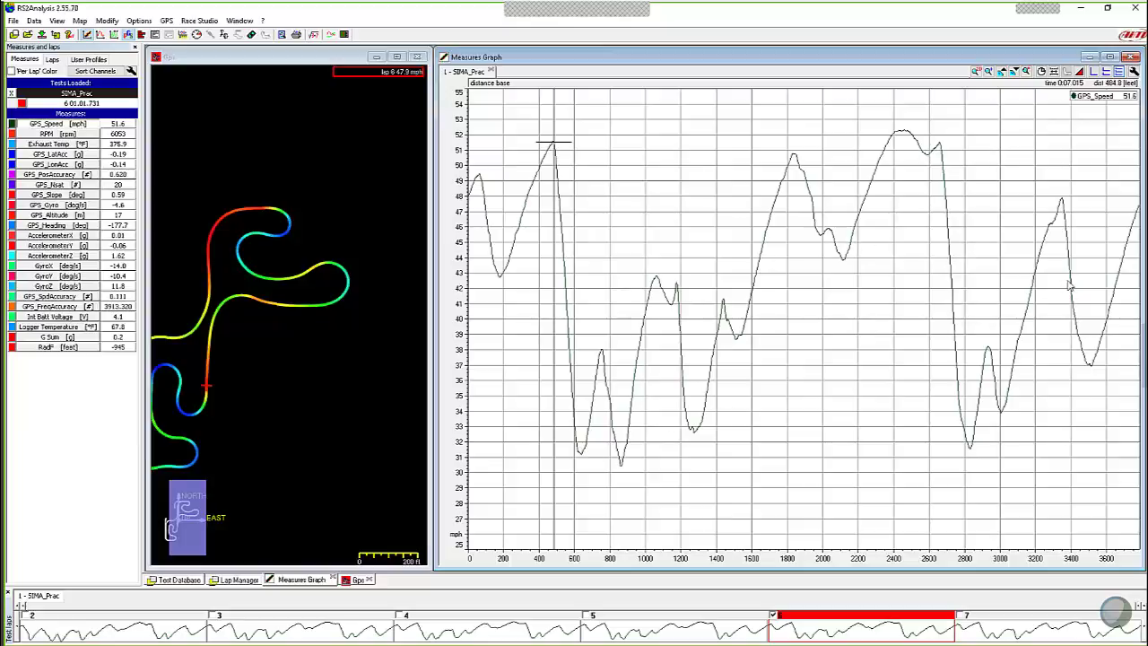
click(1071, 338)
drag(1072, 338, 1073, 320)
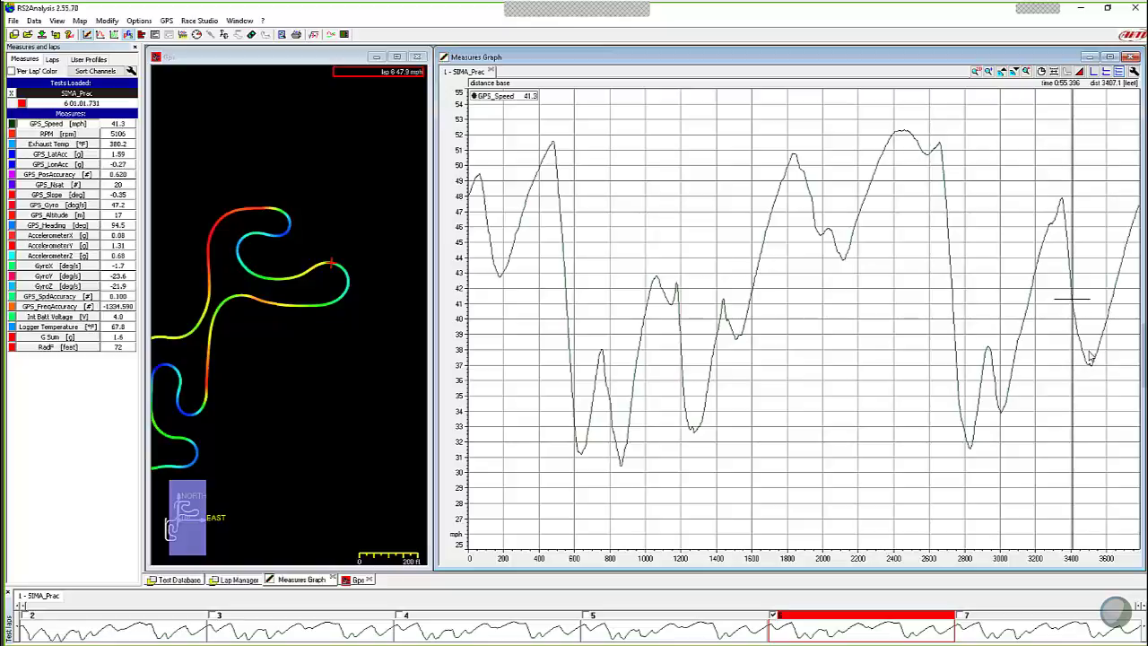
drag(933, 436, 960, 433)
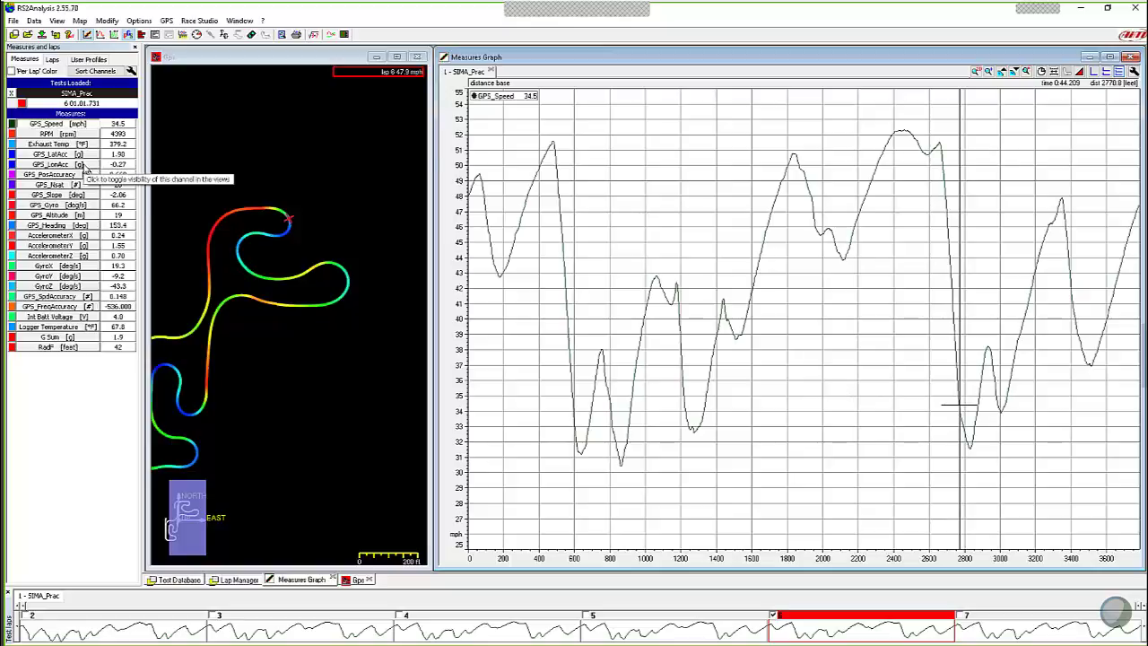
Add the GPS_LonAcc channel to the graph and place the cursor at the speed minimum near 180 feet.
drag(87, 170, 601, 452)
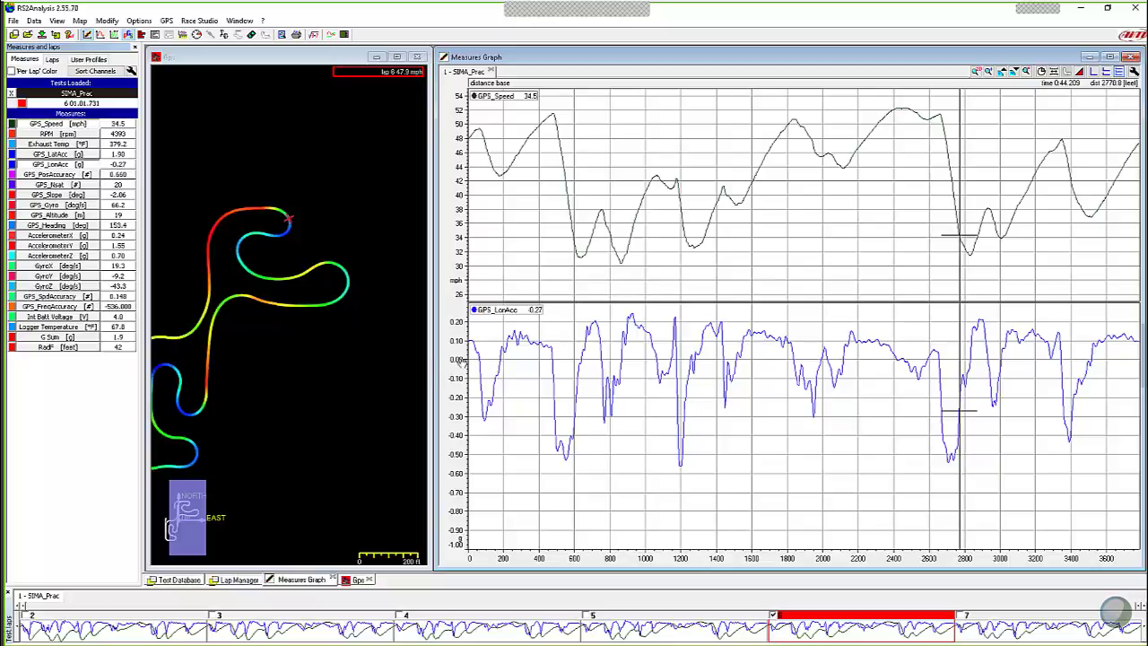
click(499, 366)
click(501, 366)
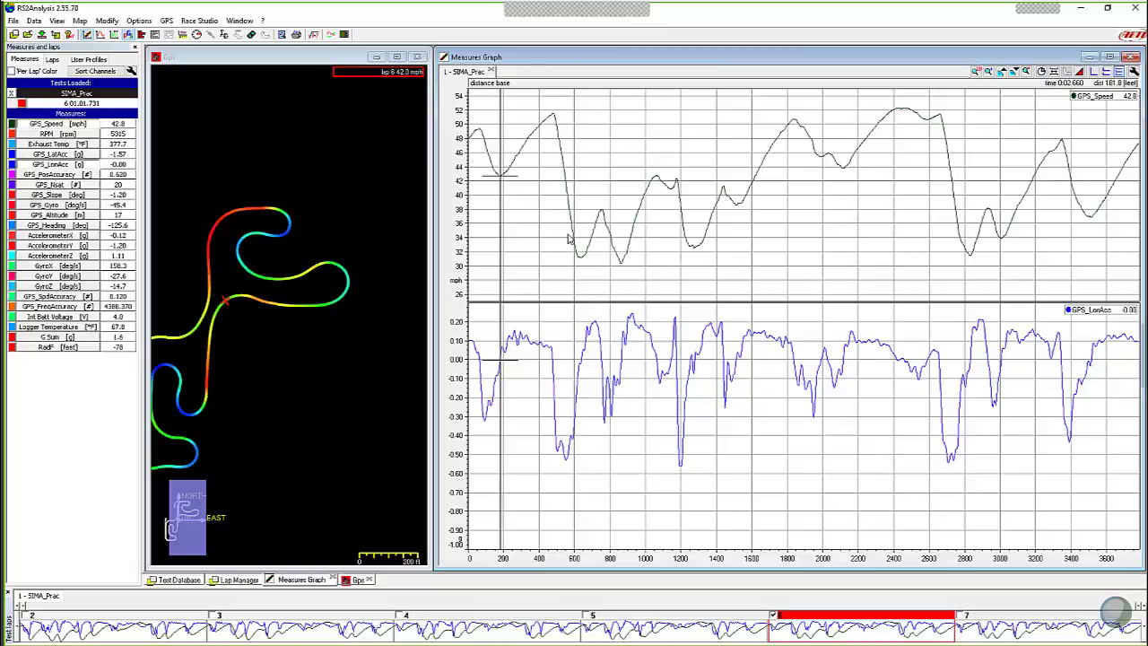
Examine longitudinal acceleration against speed through the first heavy braking zone, from about 360 to 555 feet.
drag(546, 357, 551, 355)
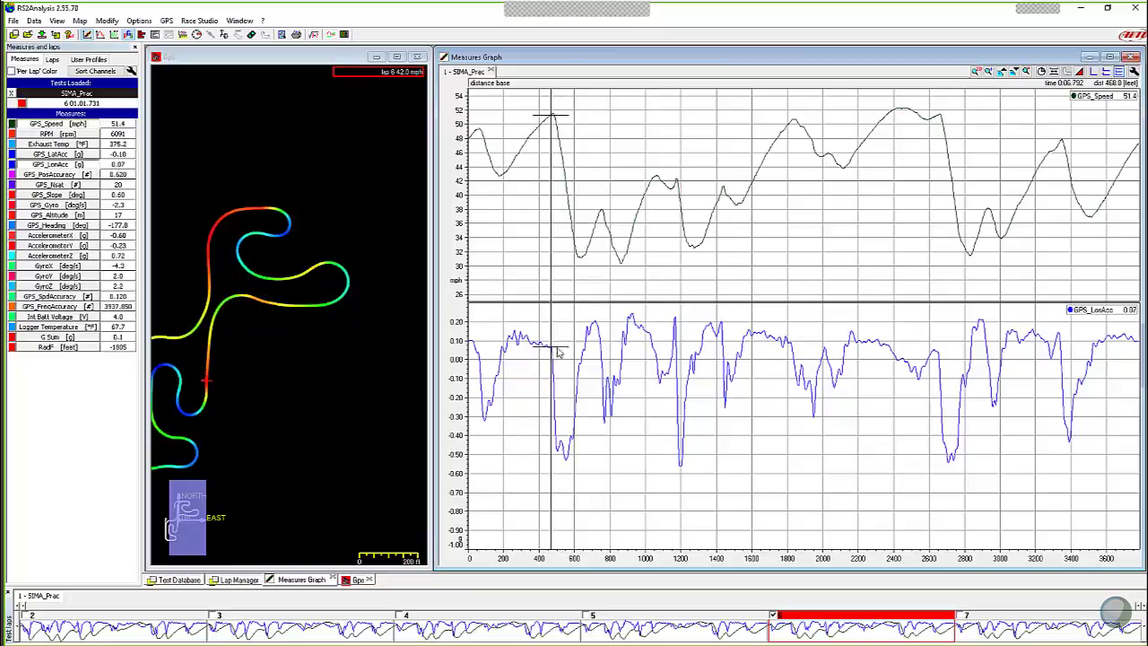
mouse_move(553, 119)
mouse_down()
mouse_move(541, 115)
mouse_move(558, 117)
mouse_up()
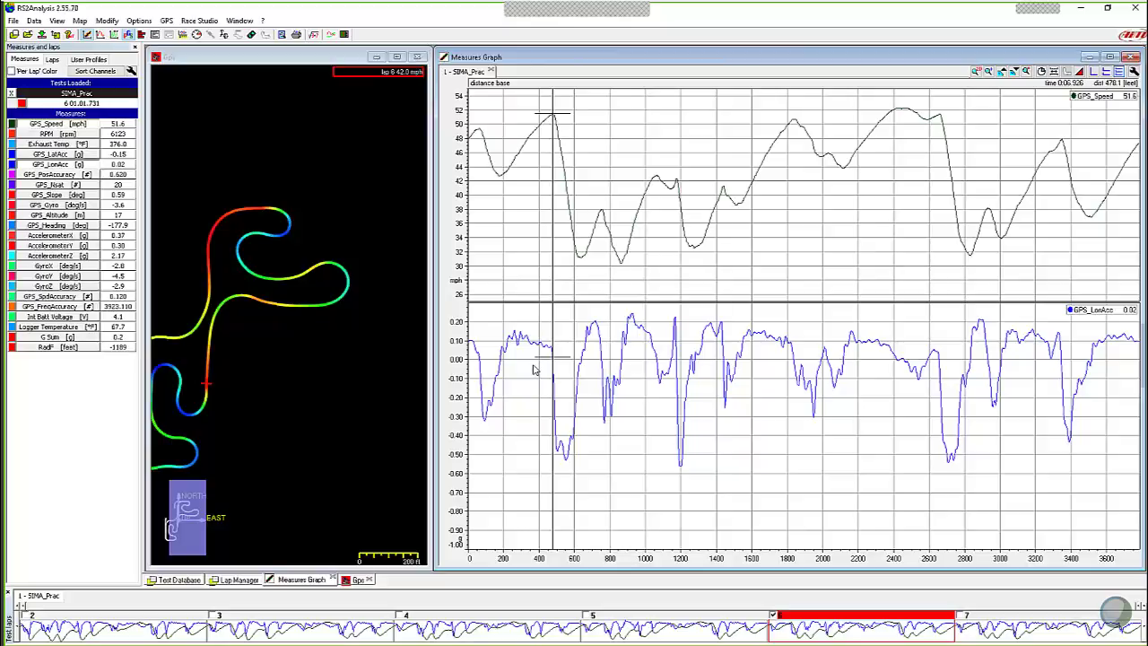
click(535, 329)
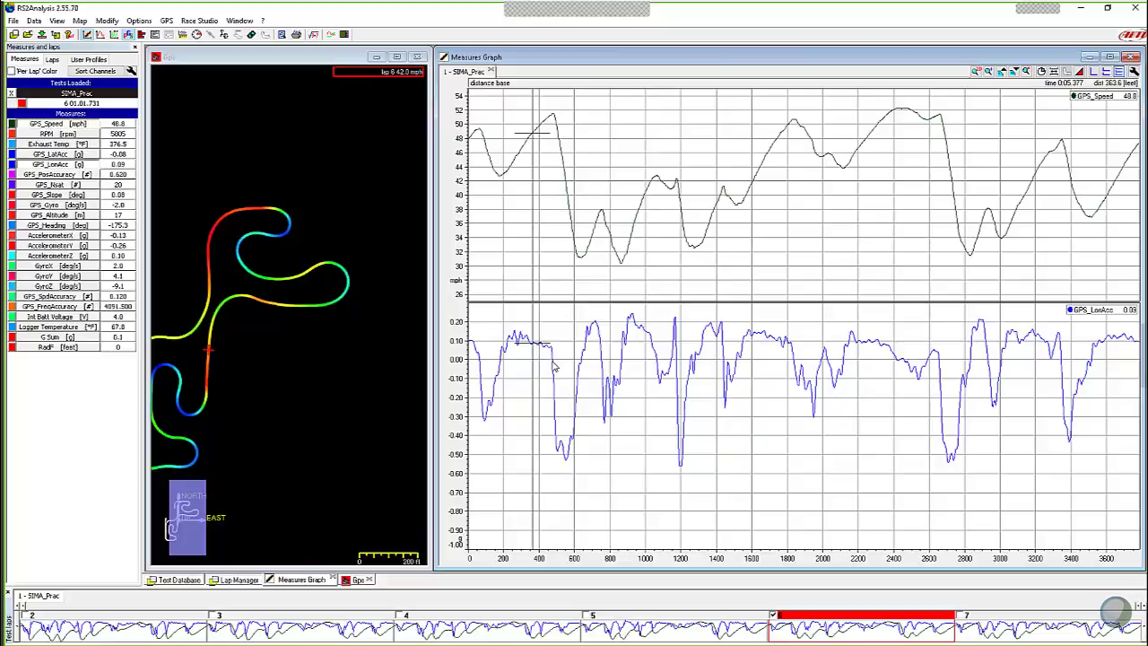
click(558, 458)
click(559, 458)
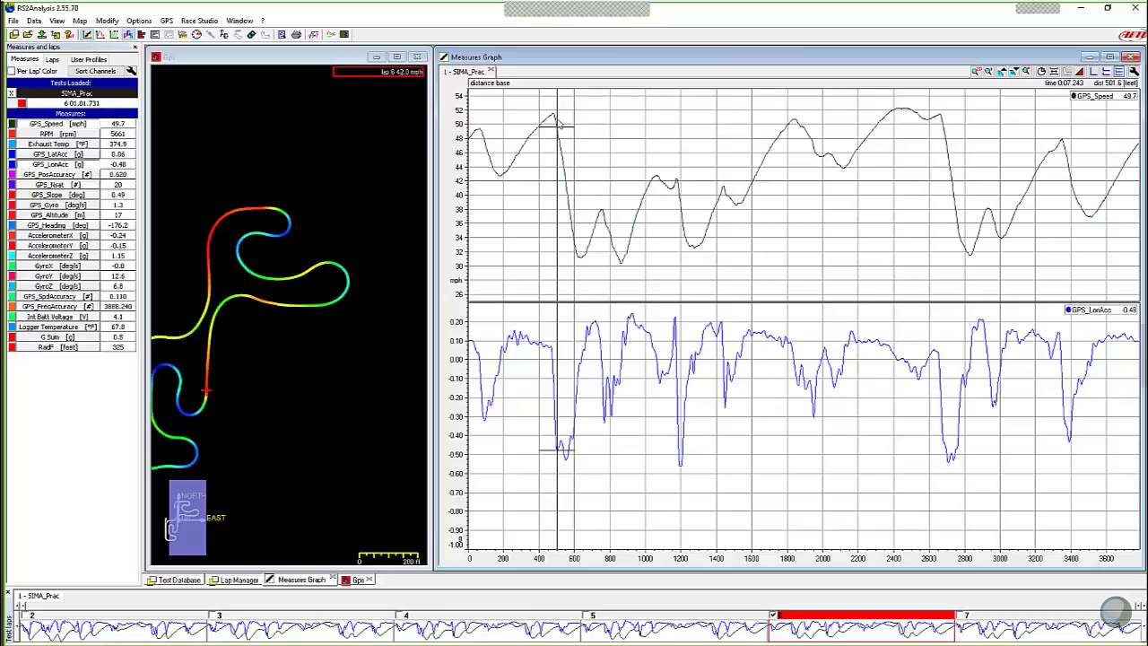
mouse_move(553, 363)
mouse_down()
mouse_move(542, 359)
mouse_move(553, 353)
mouse_up()
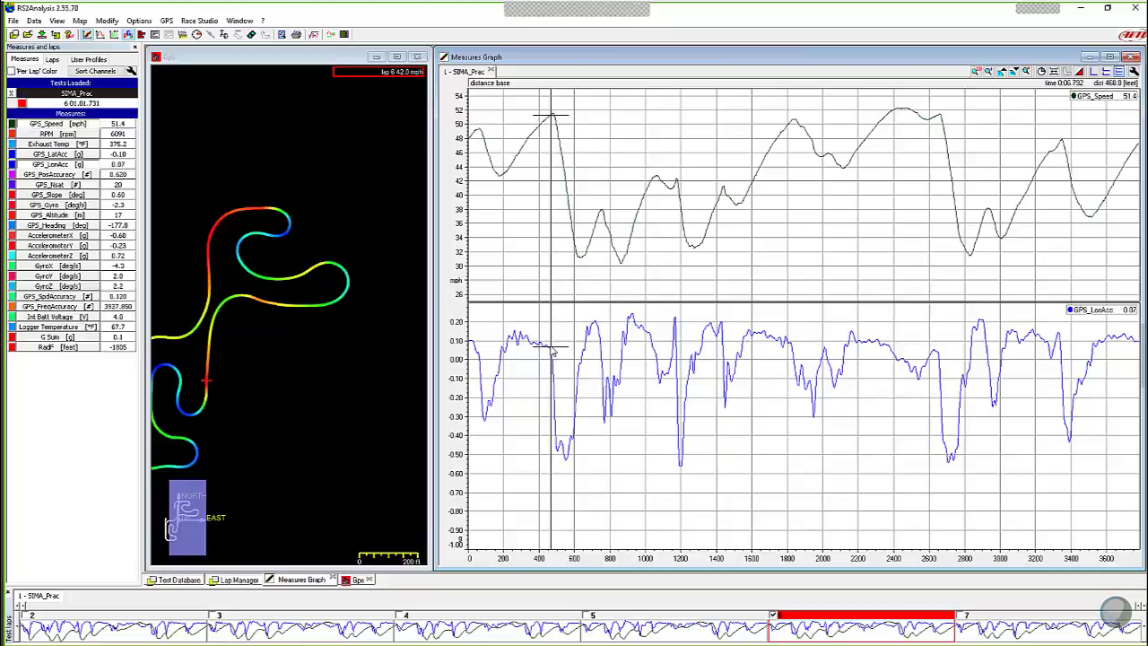
click(557, 459)
click(559, 453)
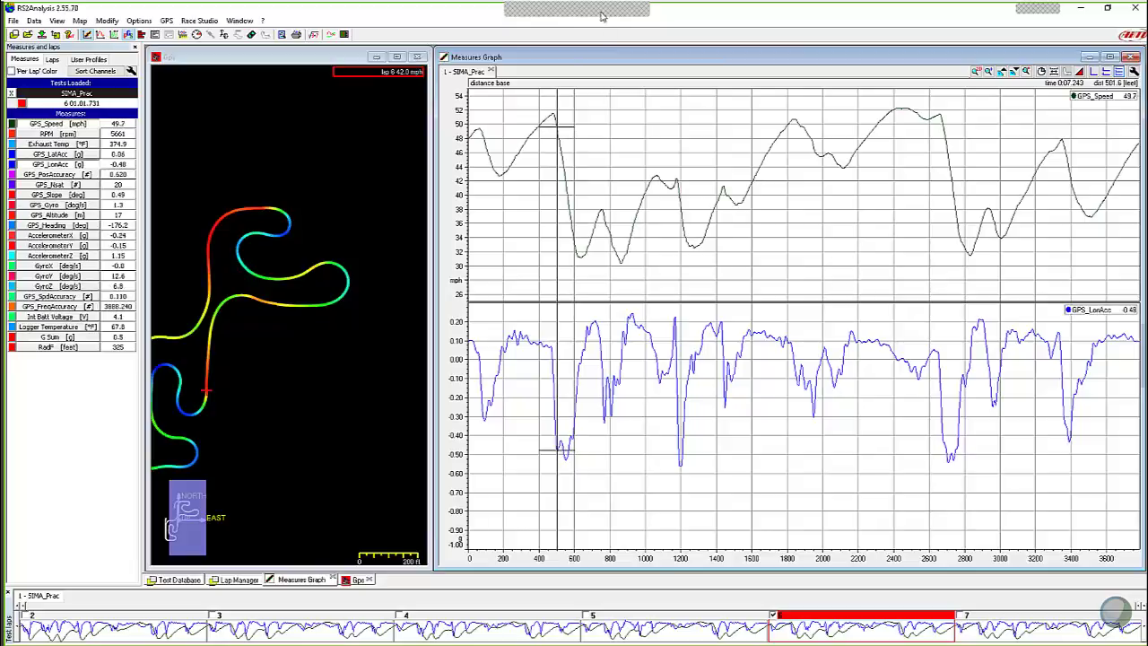
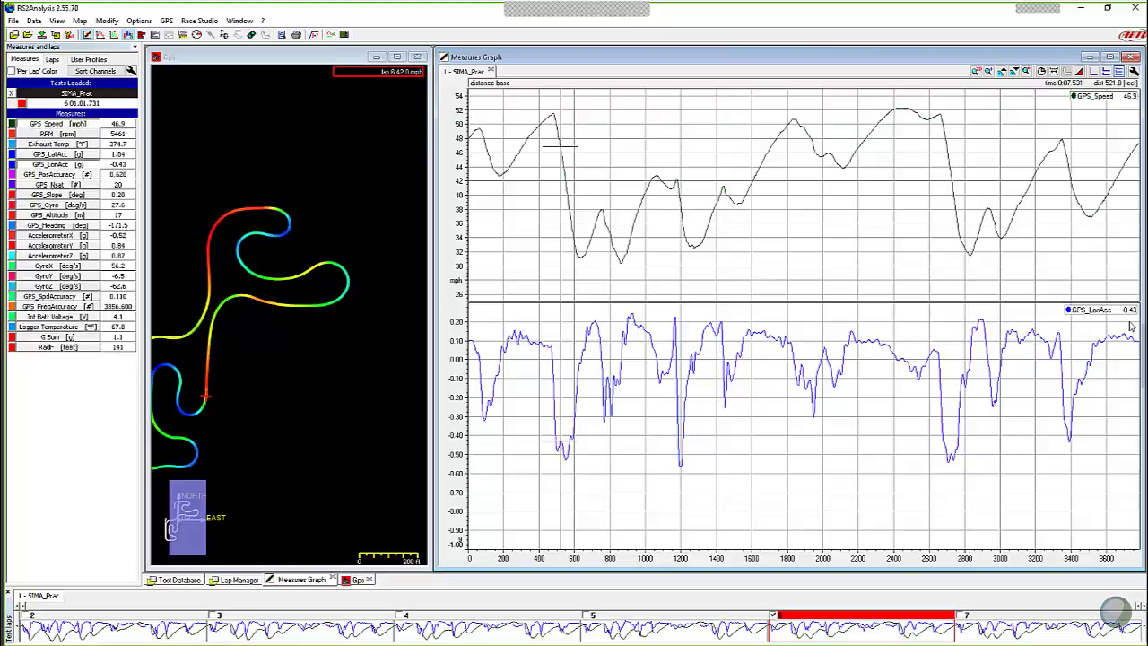
click(568, 469)
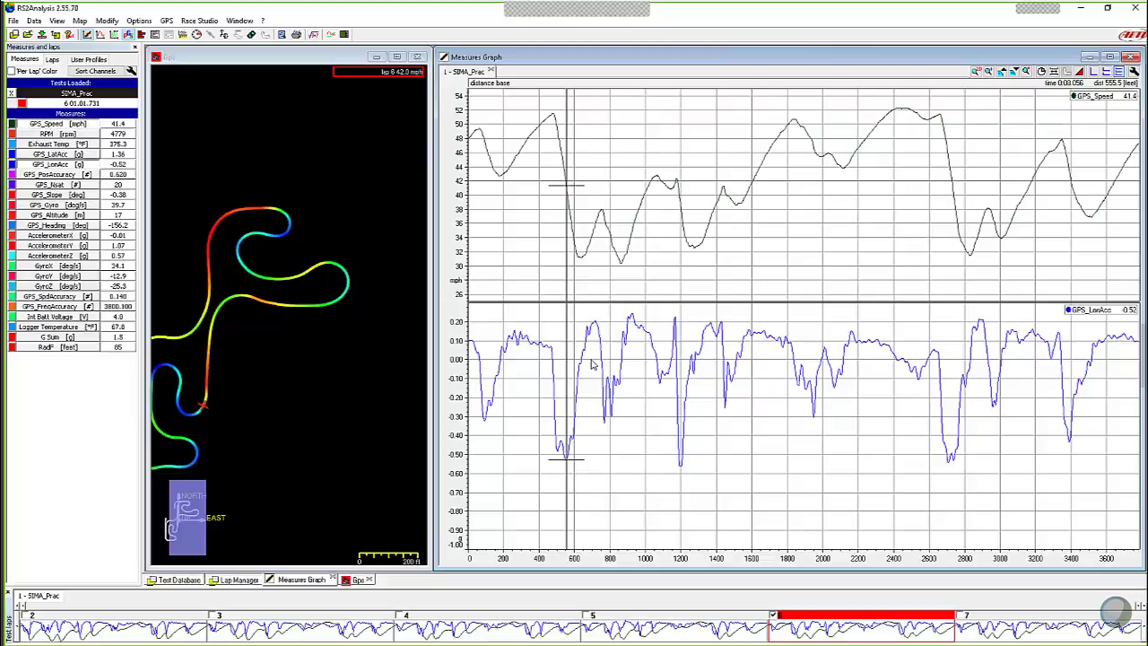
Enlarge the graph to the stretch from about 560 to 1500 feet and place the cursor on the speed peak near 753 feet.
click(603, 405)
drag(606, 408, 603, 405)
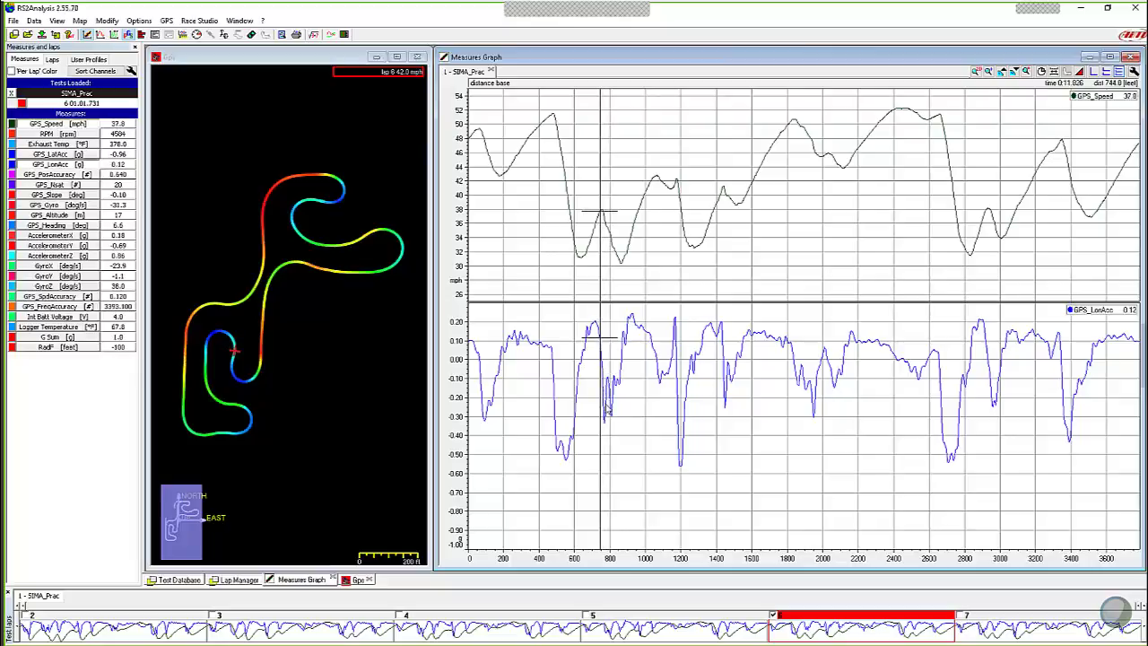
scroll(607, 408, up, 2)
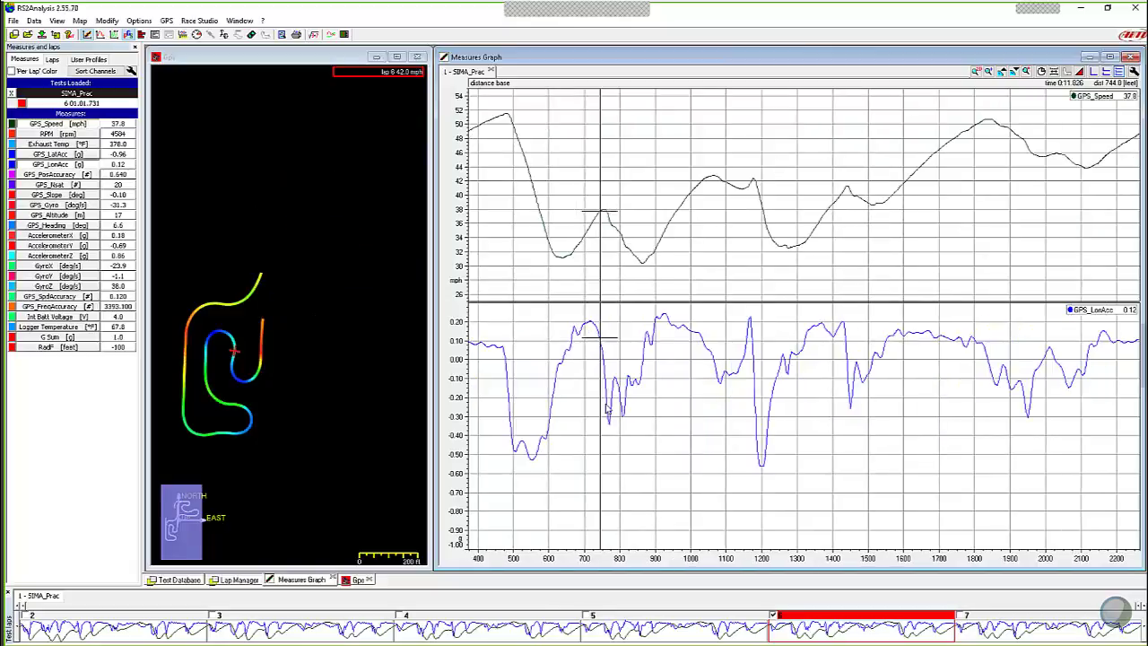
scroll(606, 408, up, 2)
click(606, 216)
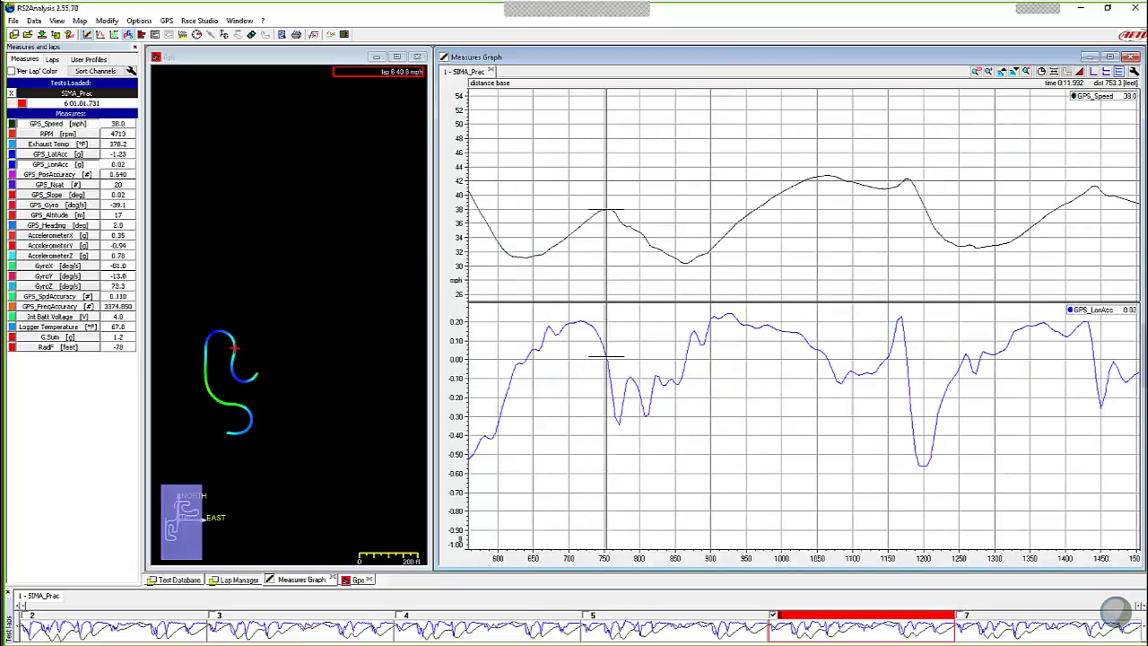
Trace the two GPS_LonAcc braking dips near 771 and 807 feet and the release between them.
key(Right)
key(Right)
key(Right)
key(Right)
key(Right)
key(Right)
key(Right)
key(Right)
mouse_move(625, 219)
mouse_down()
mouse_move(615, 218)
mouse_move(619, 429)
mouse_up()
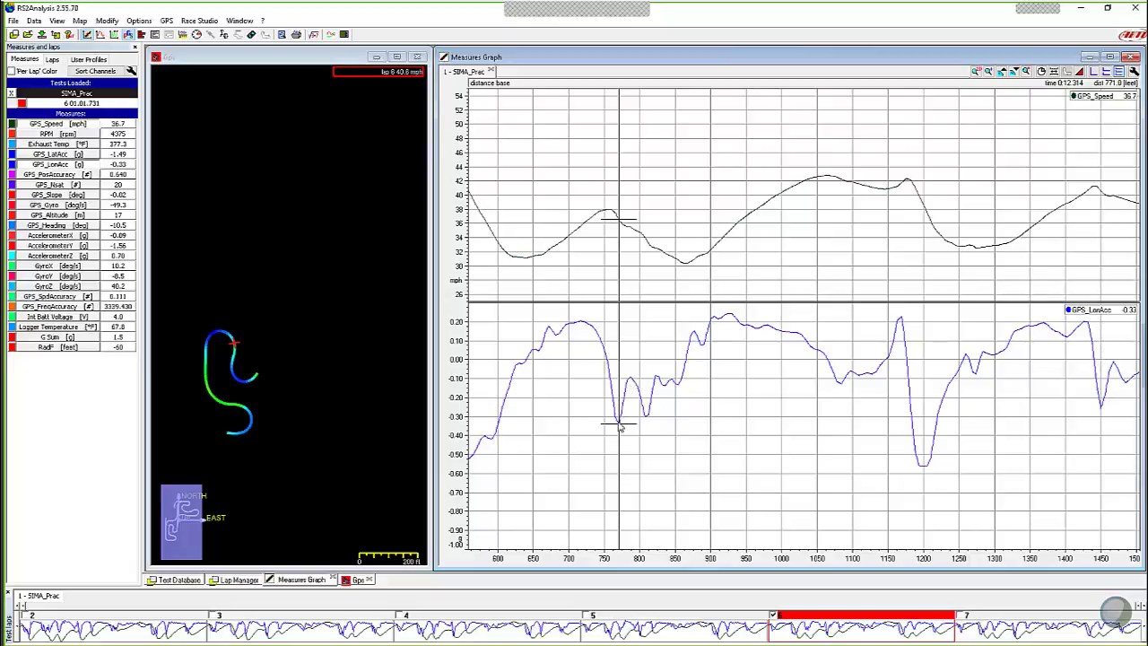
drag(634, 387, 632, 384)
click(649, 423)
drag(651, 425, 647, 427)
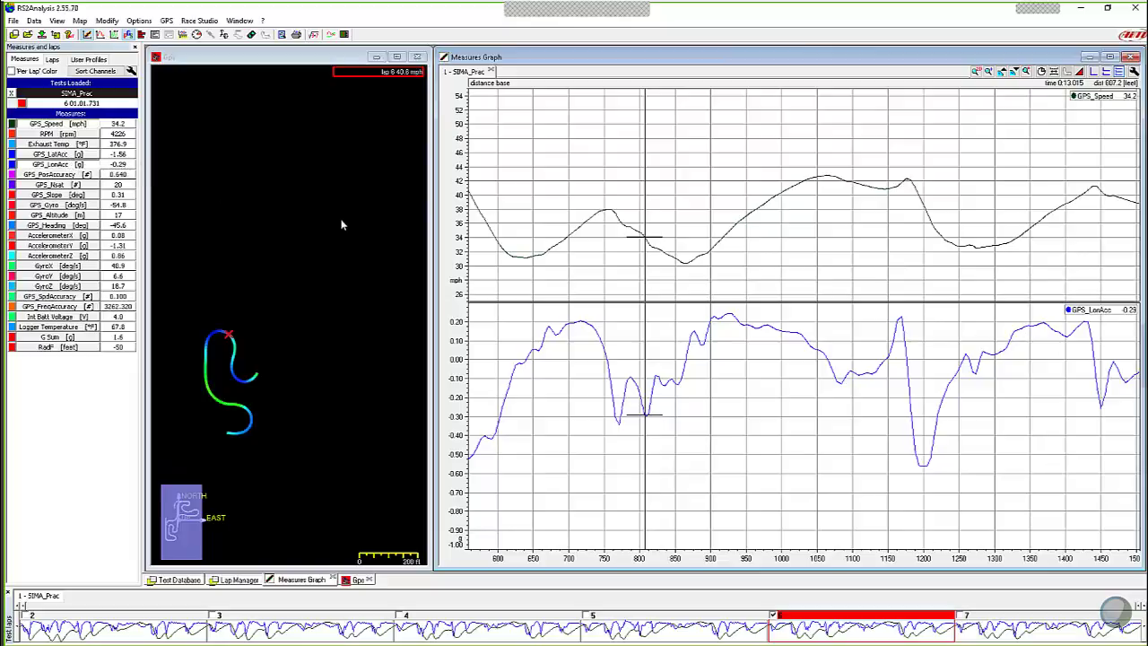
Add the GPS_LatAcc channel to the graph and set its trace color to red.
click(68, 156)
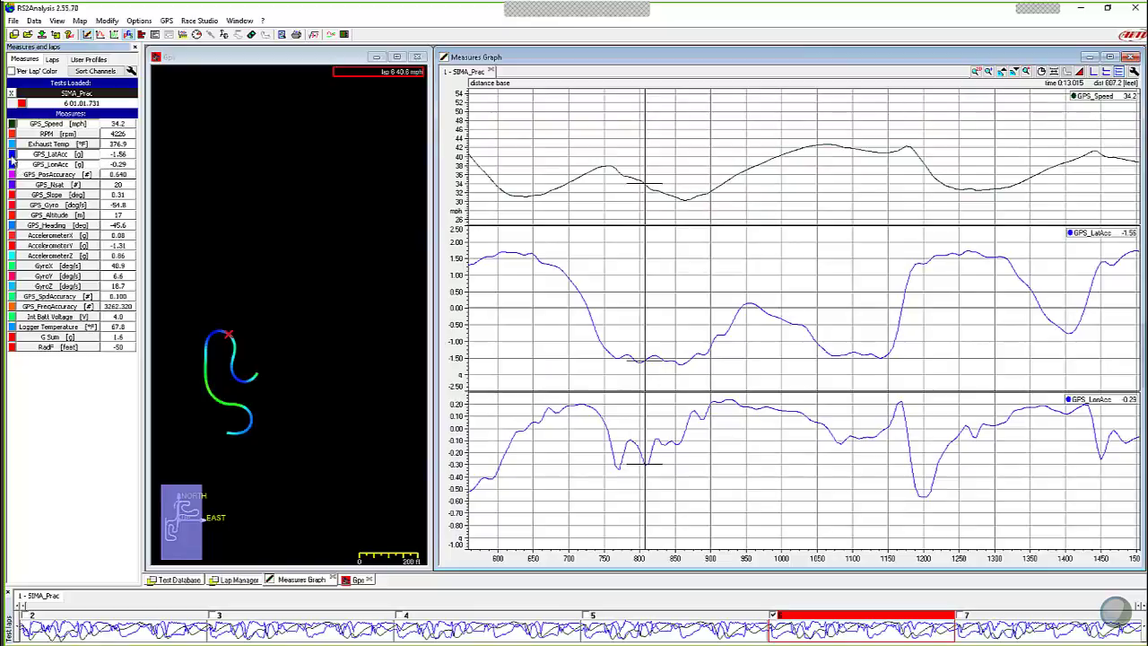
click(12, 157)
click(455, 275)
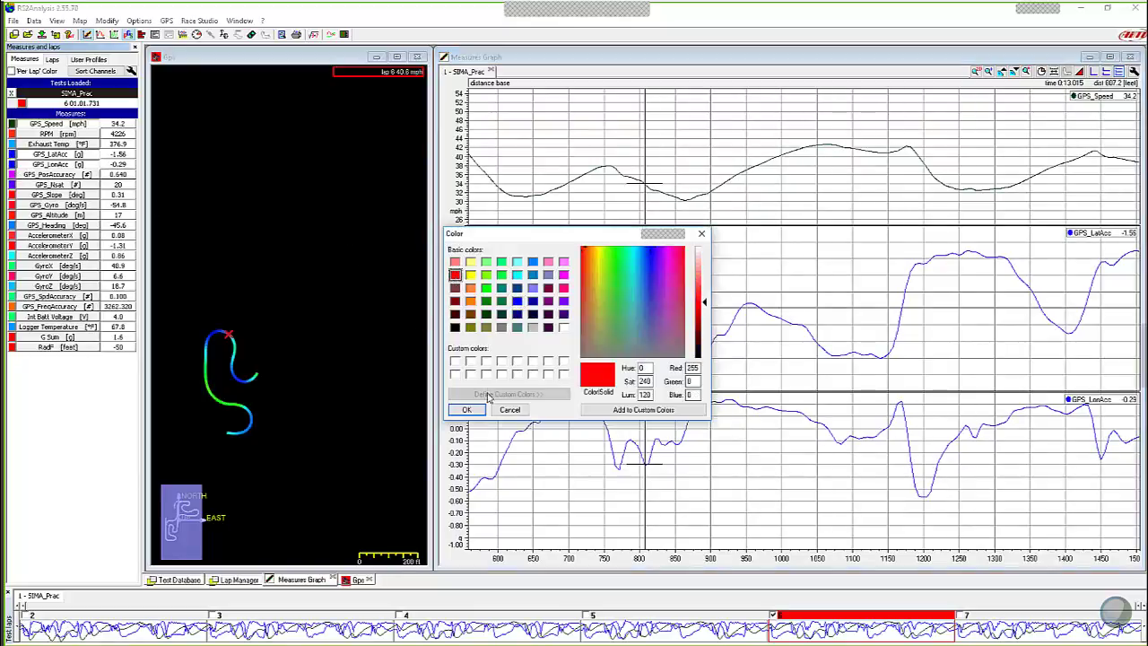
click(467, 409)
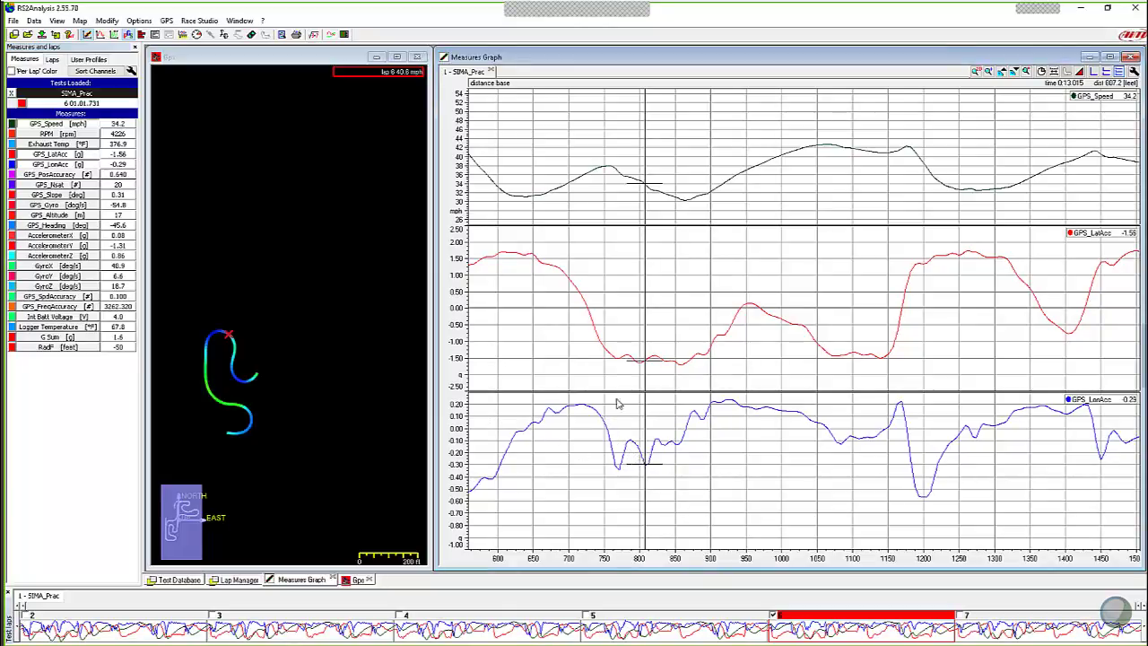
Compare lateral and longitudinal acceleration between about 768 and 795 feet with the lateral peak near 1260 feet.
mouse_move(613, 368)
mouse_down()
mouse_move(606, 357)
mouse_move(622, 366)
mouse_move(626, 477)
mouse_up()
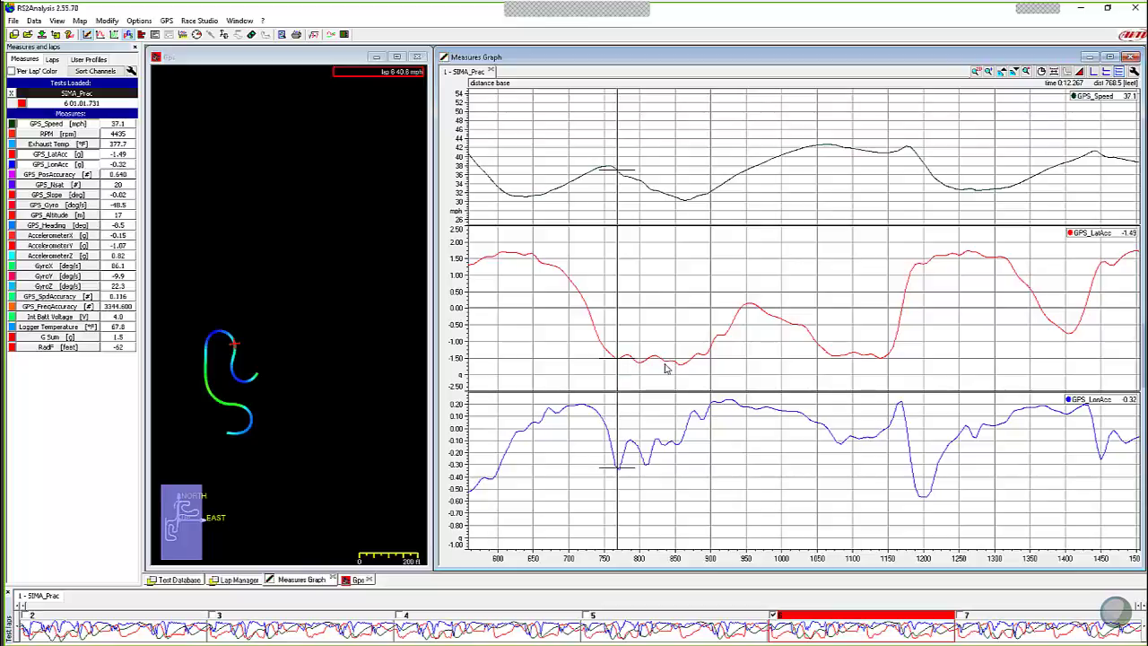
drag(619, 463, 635, 441)
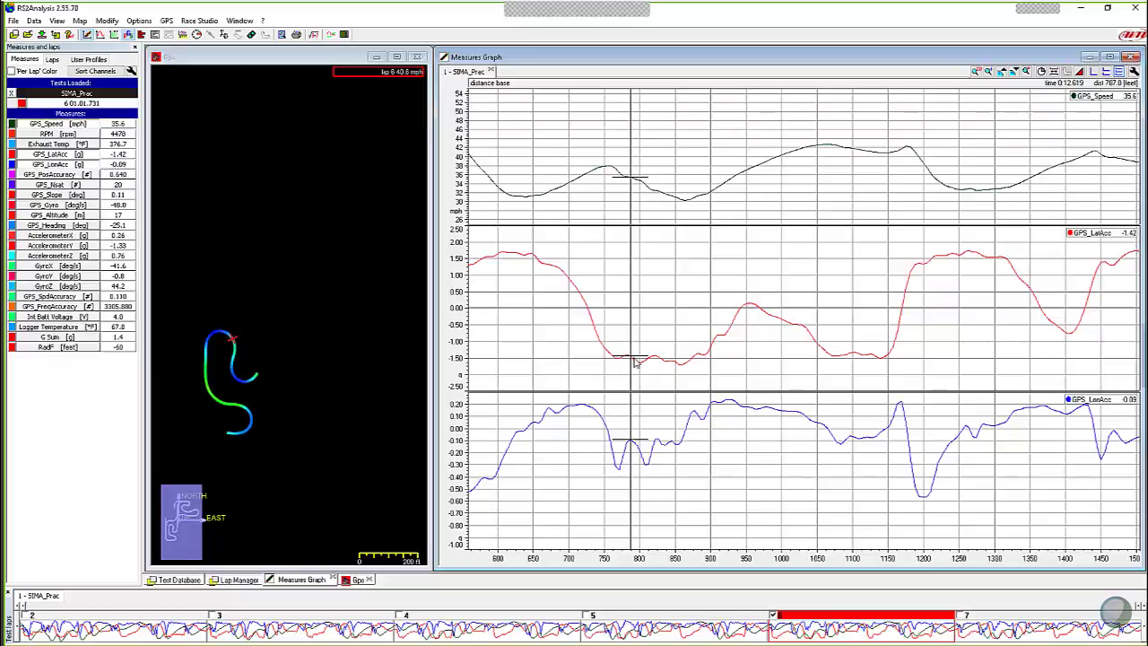
click(970, 260)
key(Left)
key(Left)
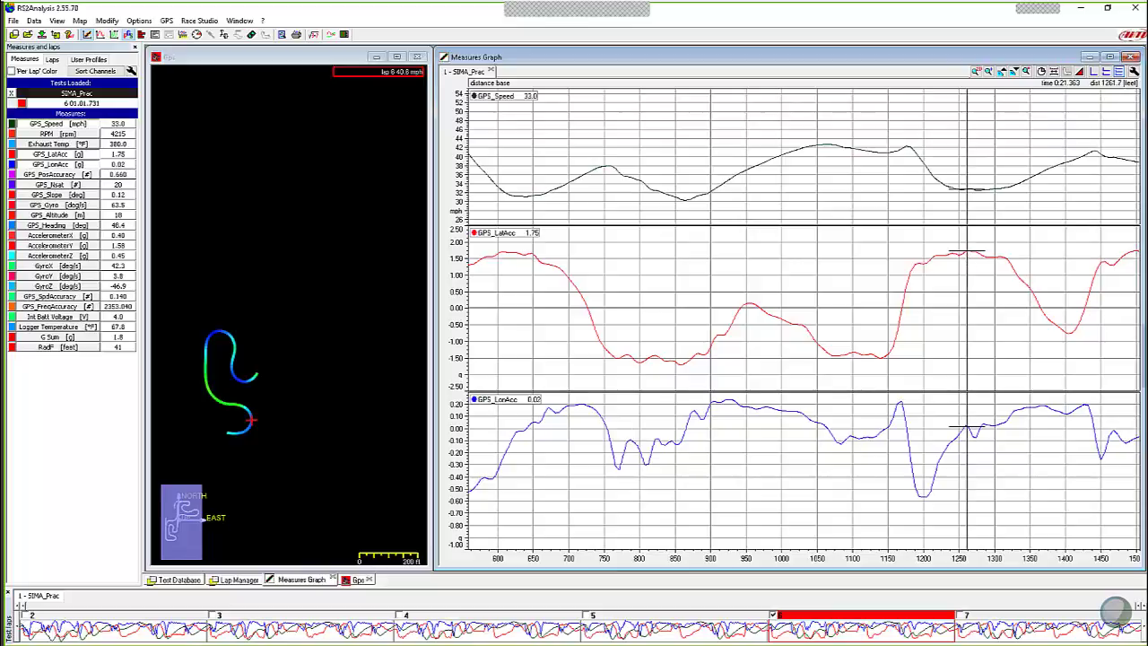
drag(969, 261, 642, 336)
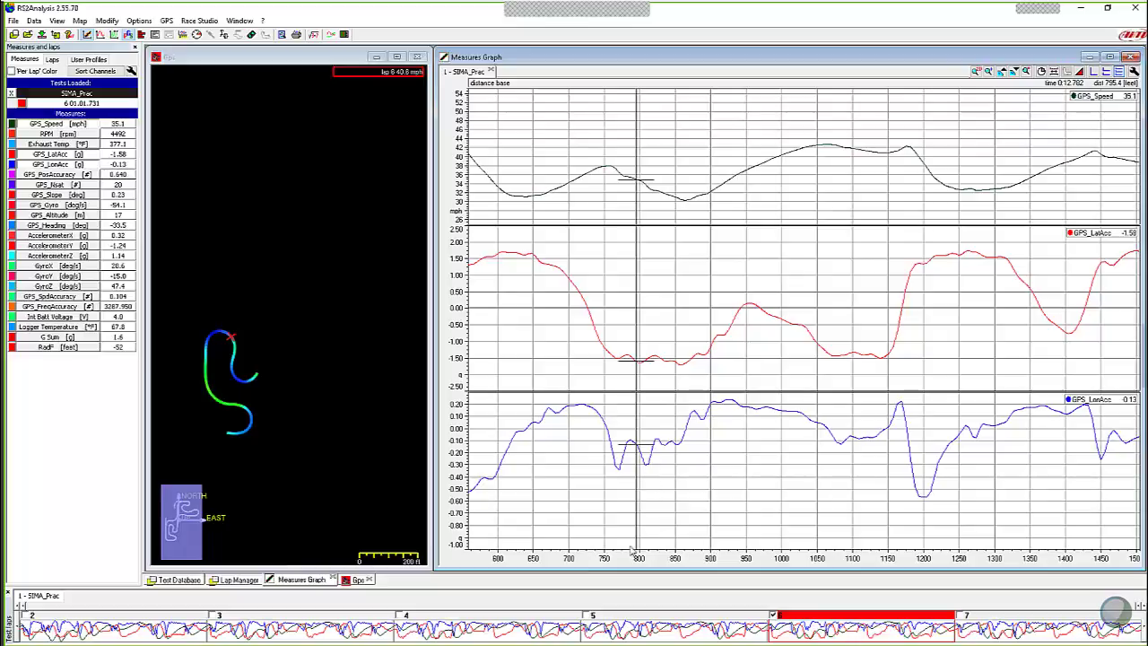
Shift the graph to cover about 320 to 1260 feet and place the cursor between the braking dips, near 791 feet.
drag(639, 558, 915, 560)
click(803, 476)
key(Right)
key(Right)
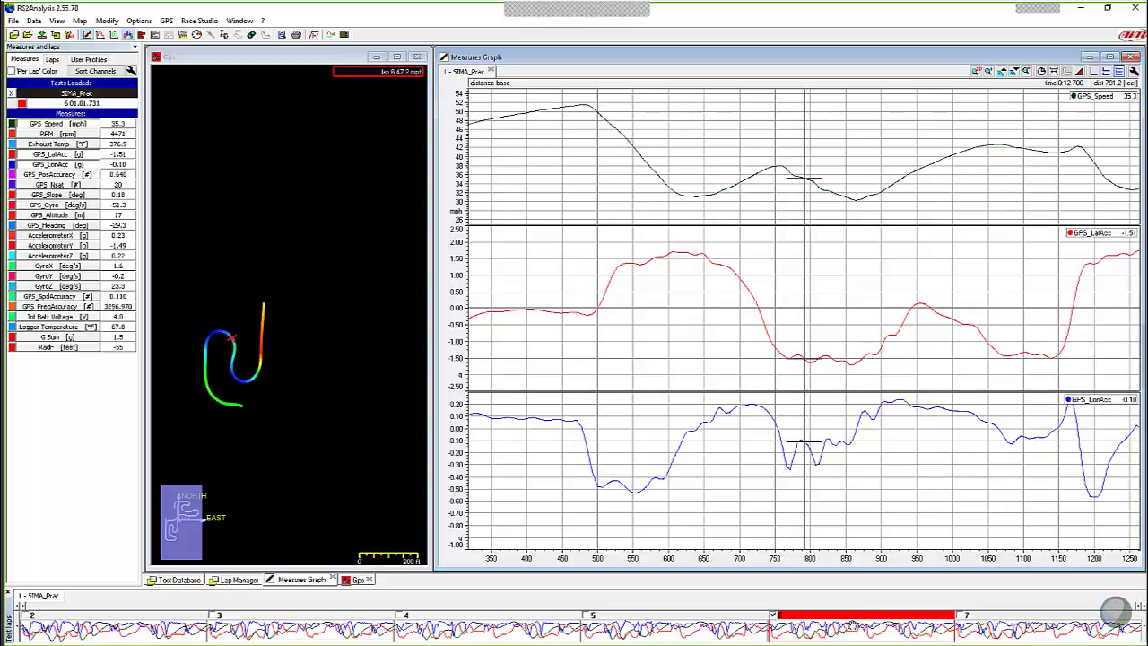
Compare the same corner on laps 7, 5 and 4, and return to lap 6 with the full lap shown.
click(973, 626)
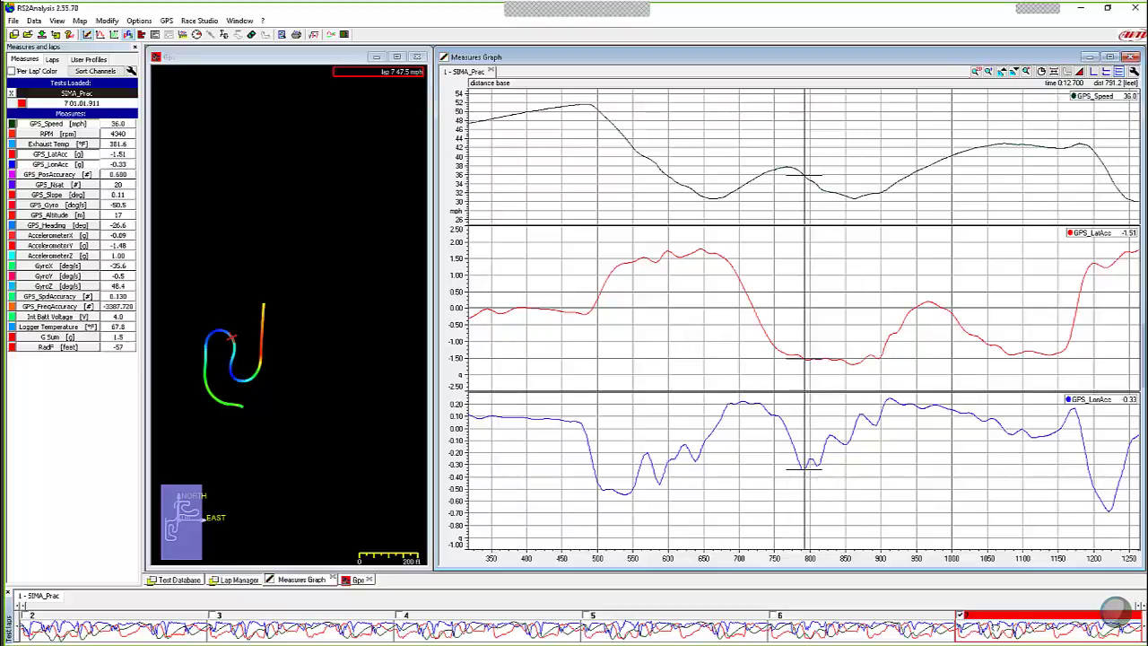
key(Page_Up)
key(Page_Up)
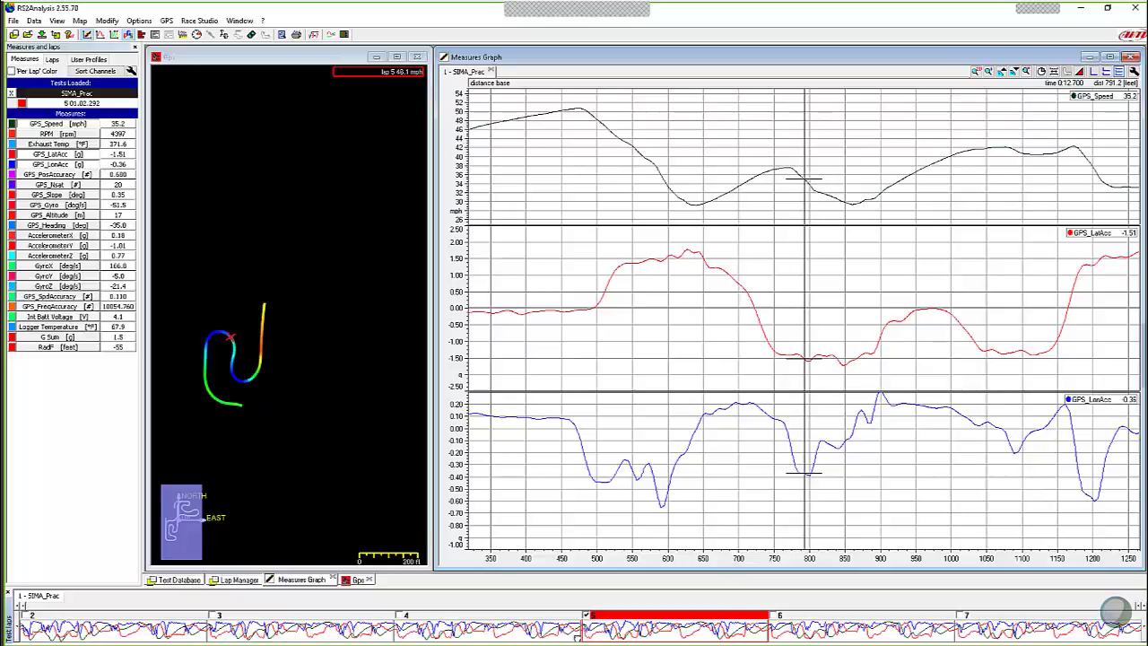
click(532, 634)
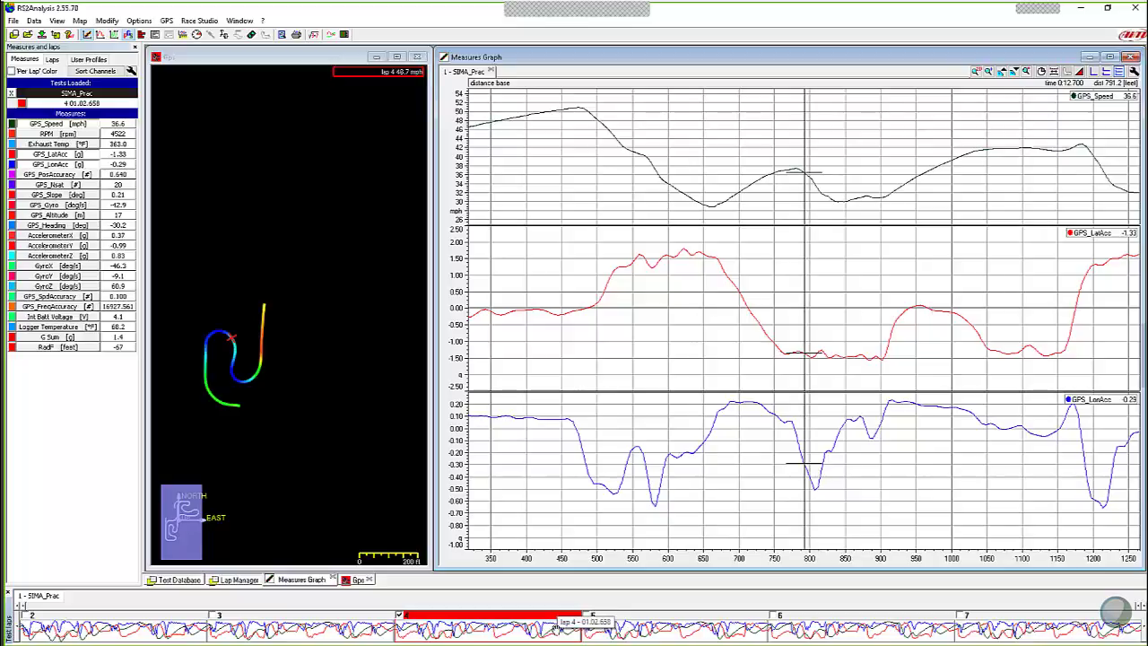
click(602, 632)
click(780, 634)
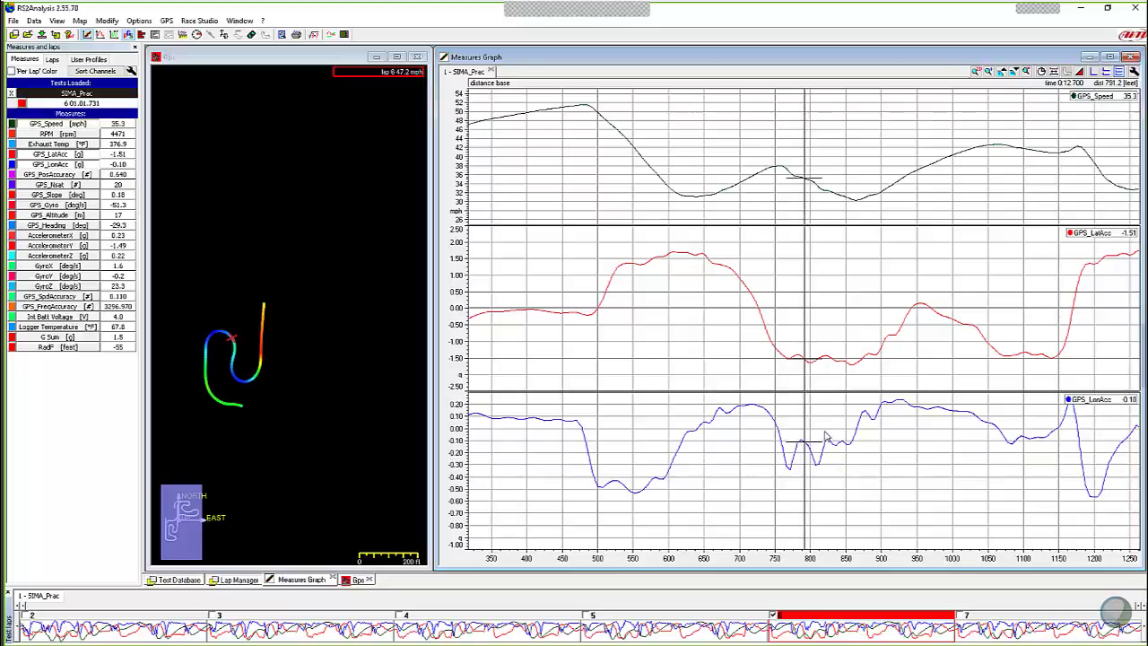
scroll(824, 433, down, 2)
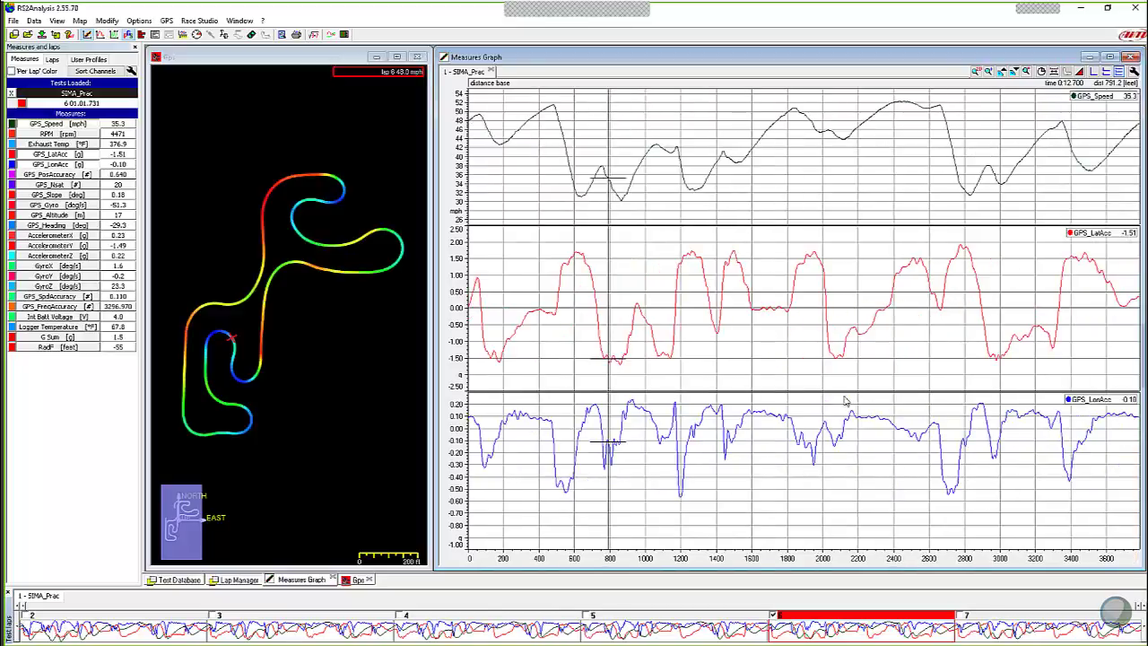
Remove GPS_LatAcc from the graph and check lap 6's longitudinal braking dips near 1202 and 3397 feet.
click(64, 154)
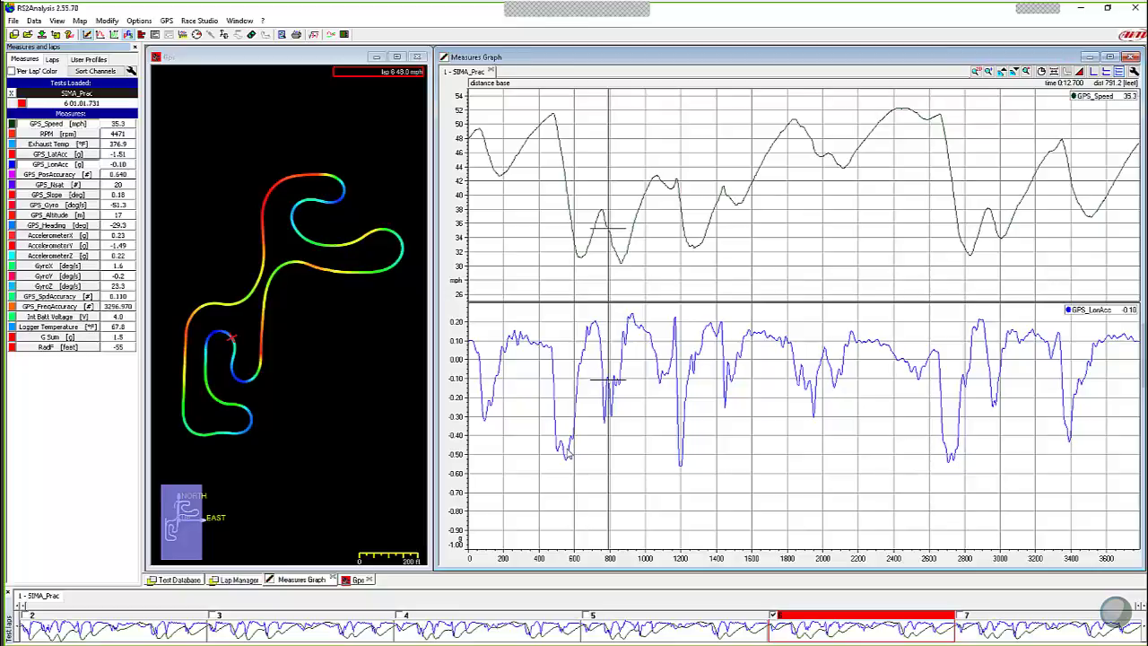
mouse_move(685, 473)
mouse_down()
mouse_move(661, 474)
mouse_move(682, 474)
mouse_up()
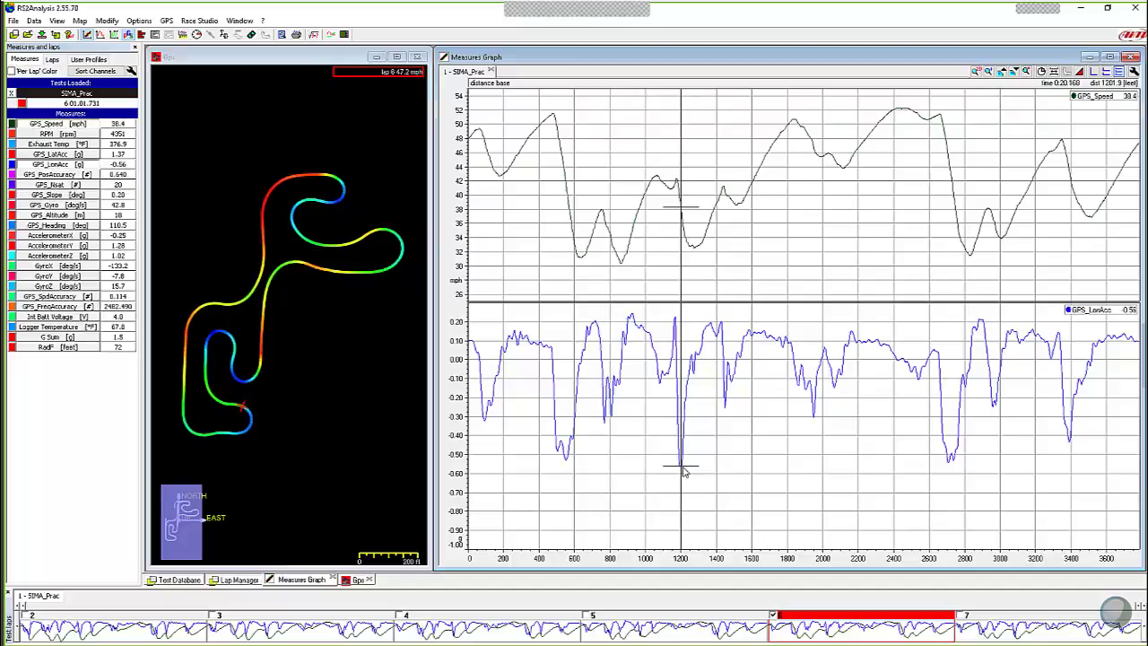
click(946, 477)
drag(947, 477, 1071, 481)
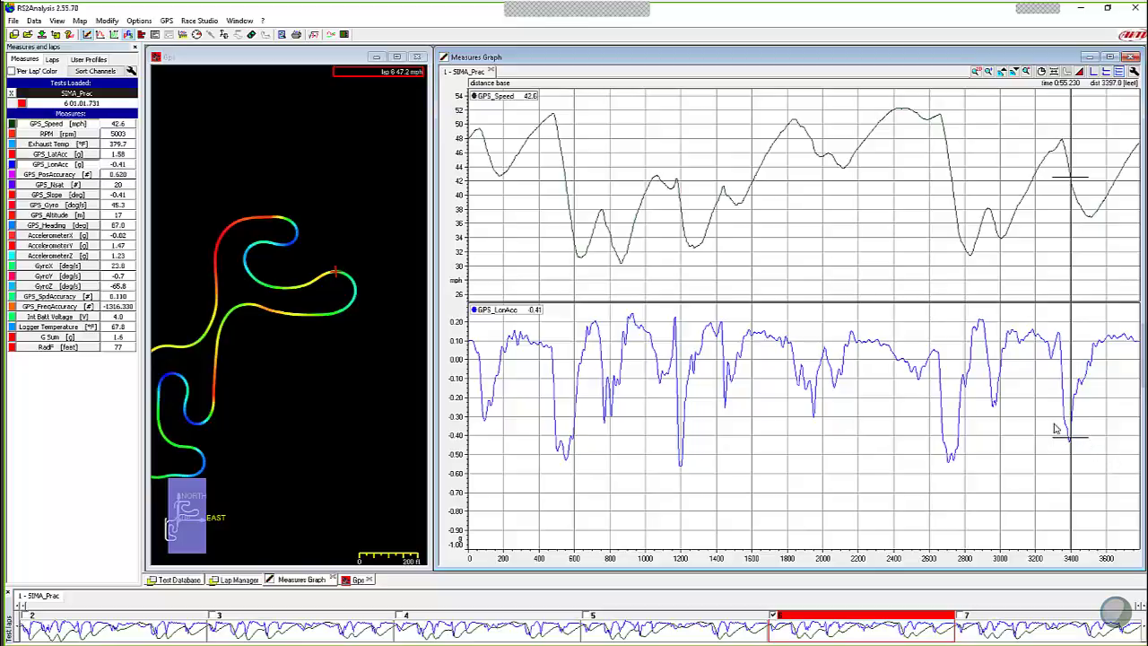
Compare the GPS_LonAcc braking dips near 3390 and 2712 feet, and trace the brake release to about 3515 feet.
scroll(1056, 434, up, 2)
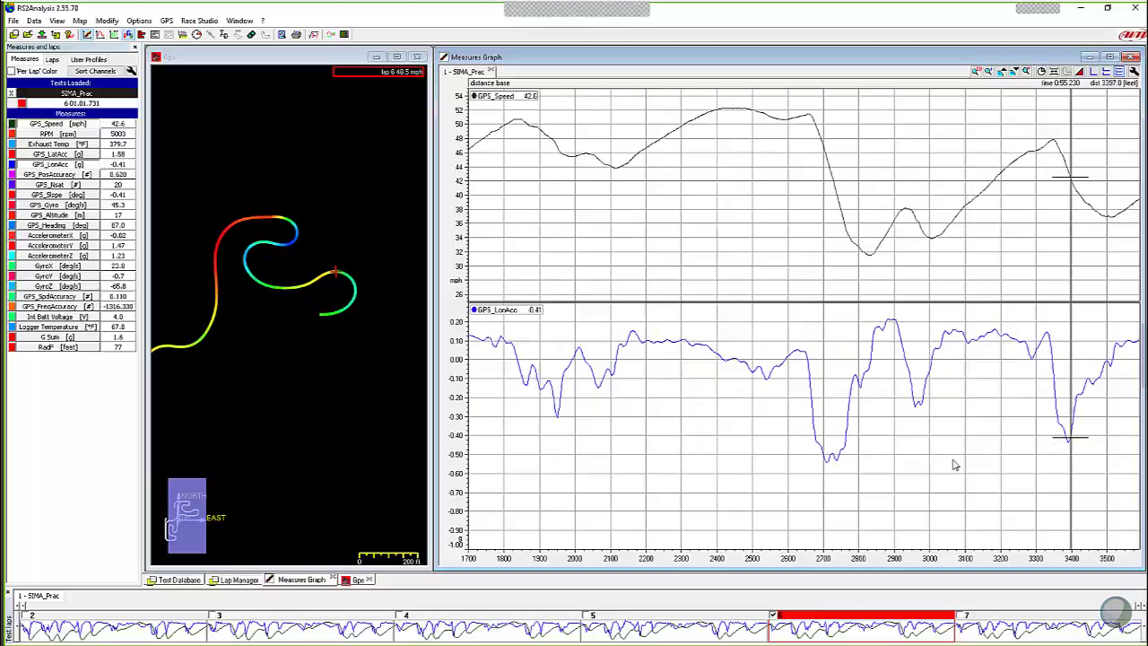
click(1074, 422)
mouse_move(1076, 424)
mouse_down()
mouse_move(1118, 418)
mouse_move(1079, 417)
mouse_up()
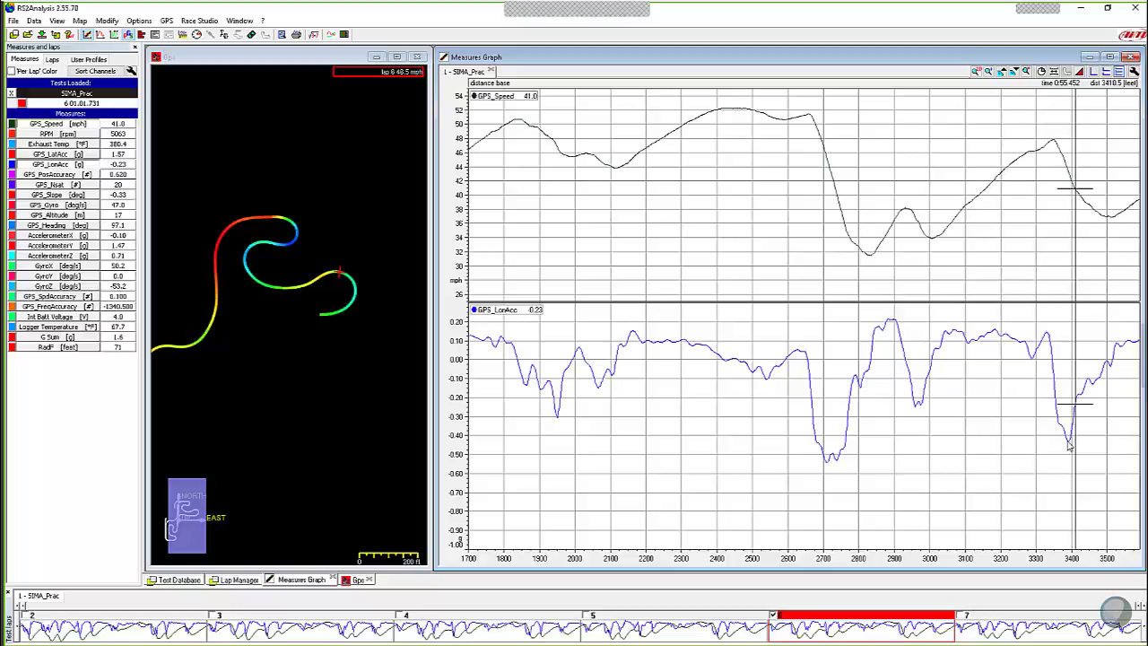
click(1069, 446)
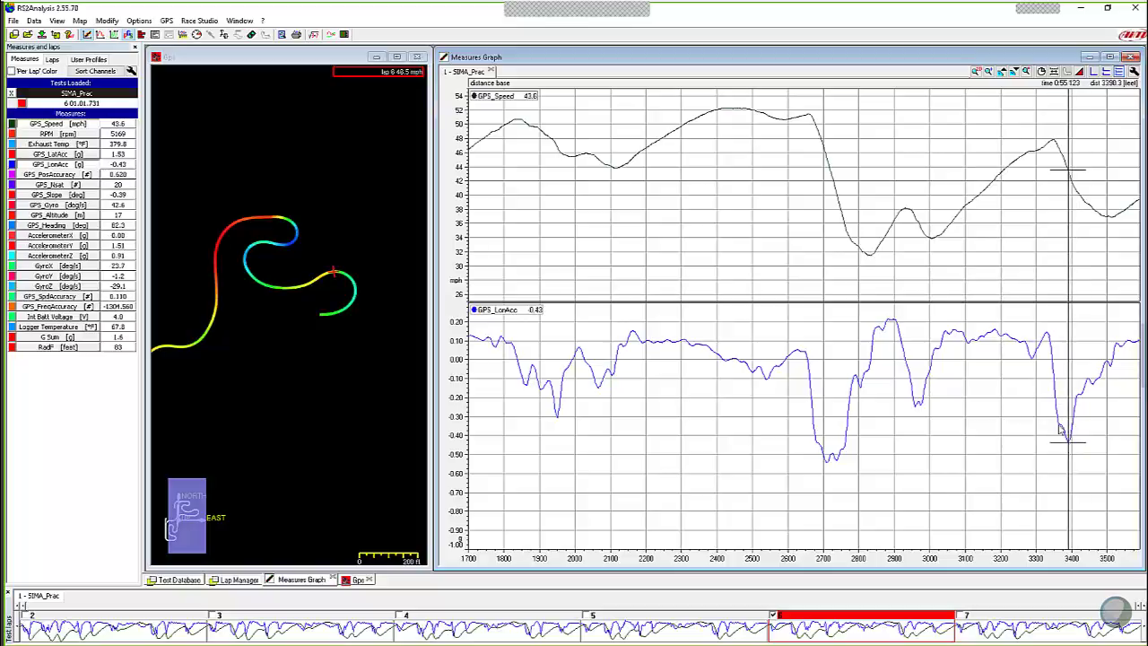
mouse_move(821, 413)
mouse_down()
mouse_move(855, 413)
mouse_move(820, 451)
mouse_move(827, 460)
mouse_up()
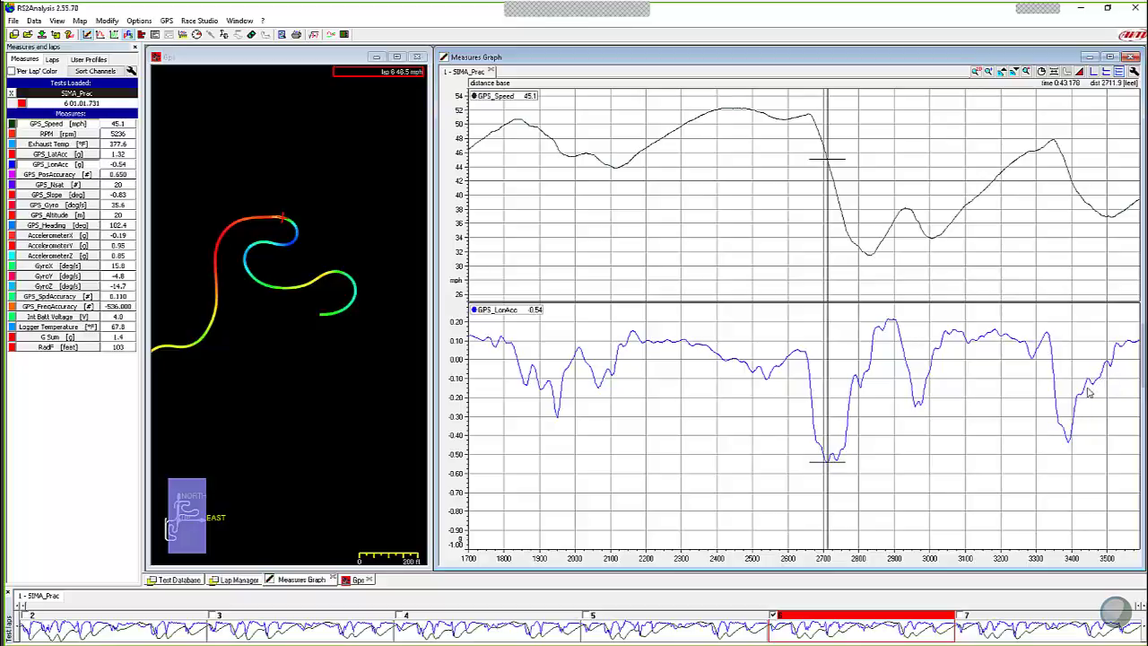
click(1113, 362)
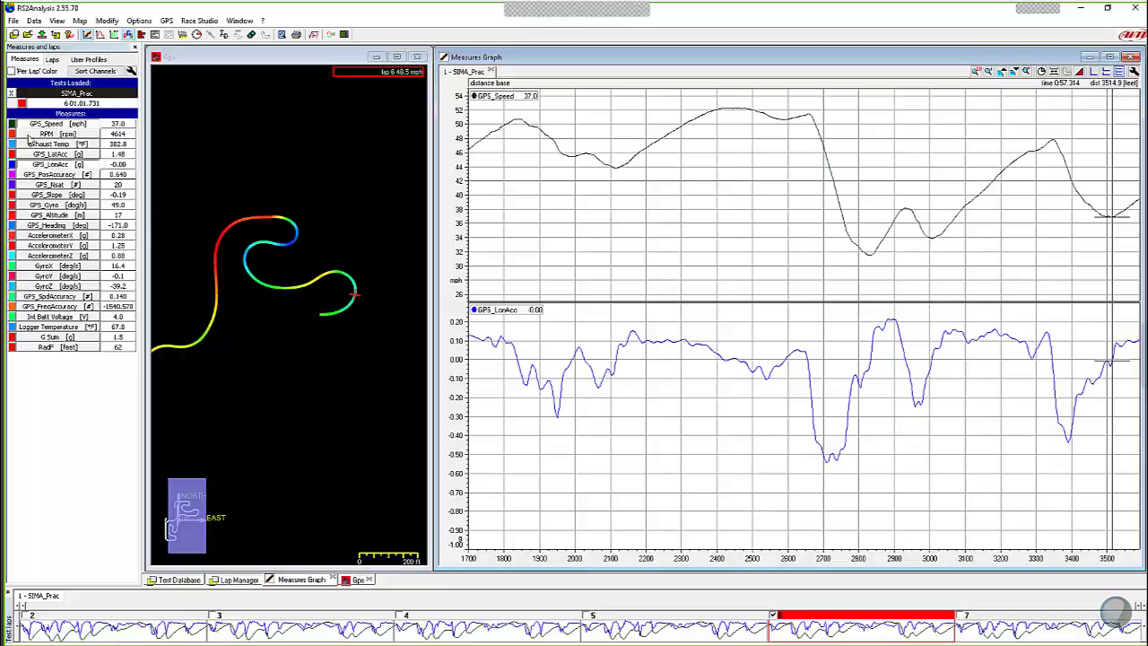
Add GPS_LatAcc back to the graph and compare cornering with braking at about 3367 and 3392 feet.
click(55, 154)
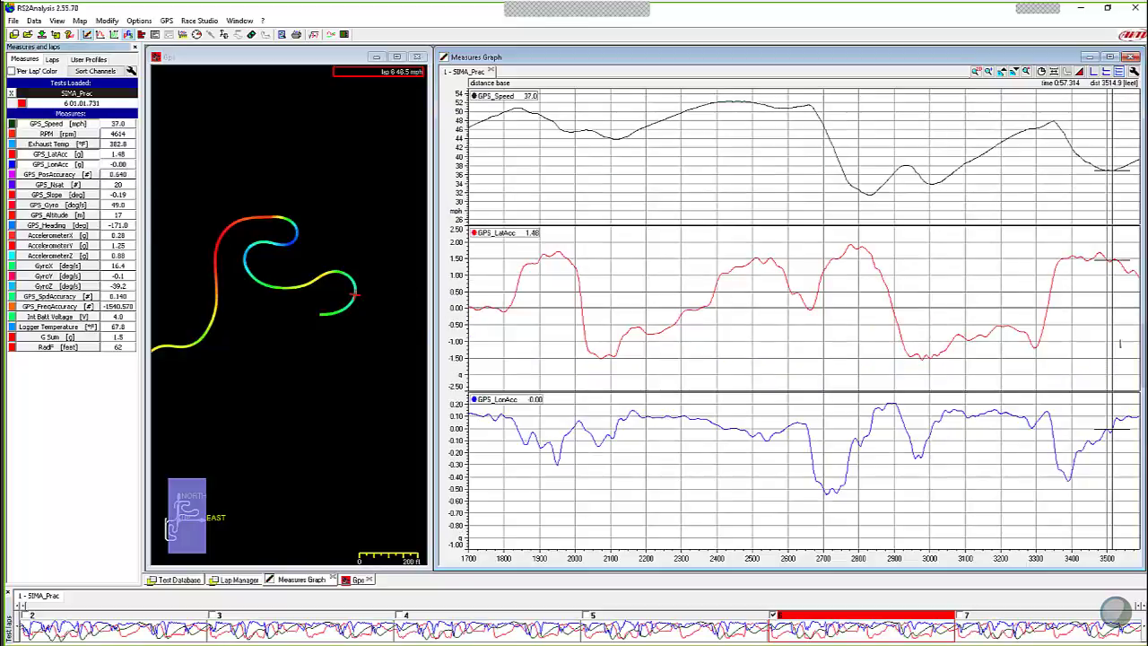
click(1059, 263)
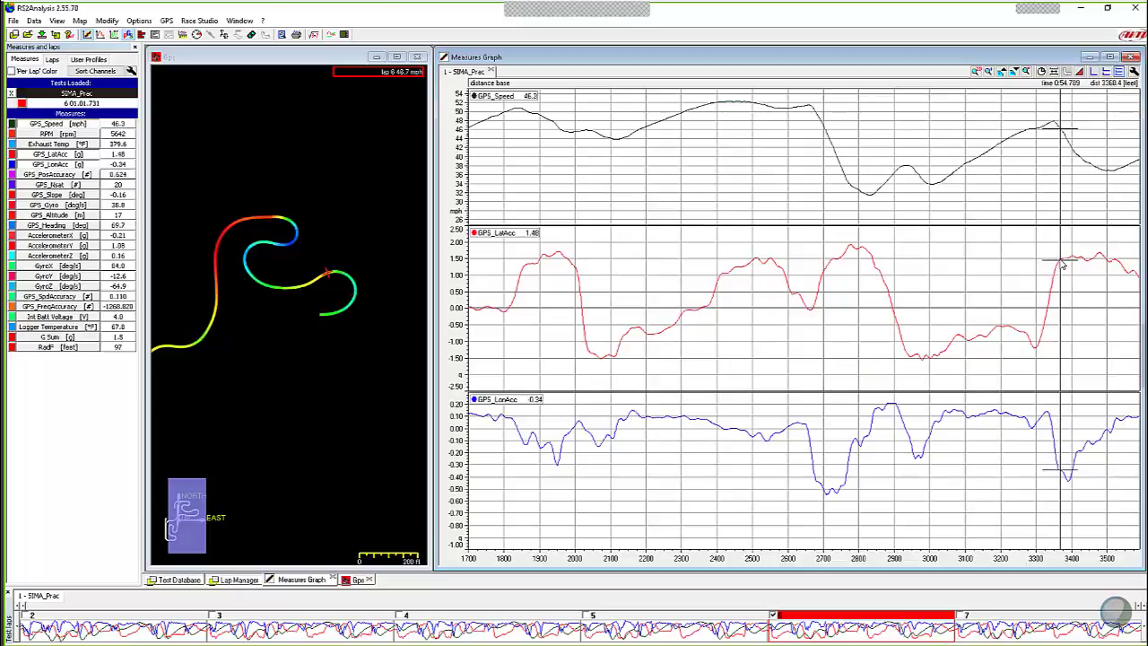
click(1063, 263)
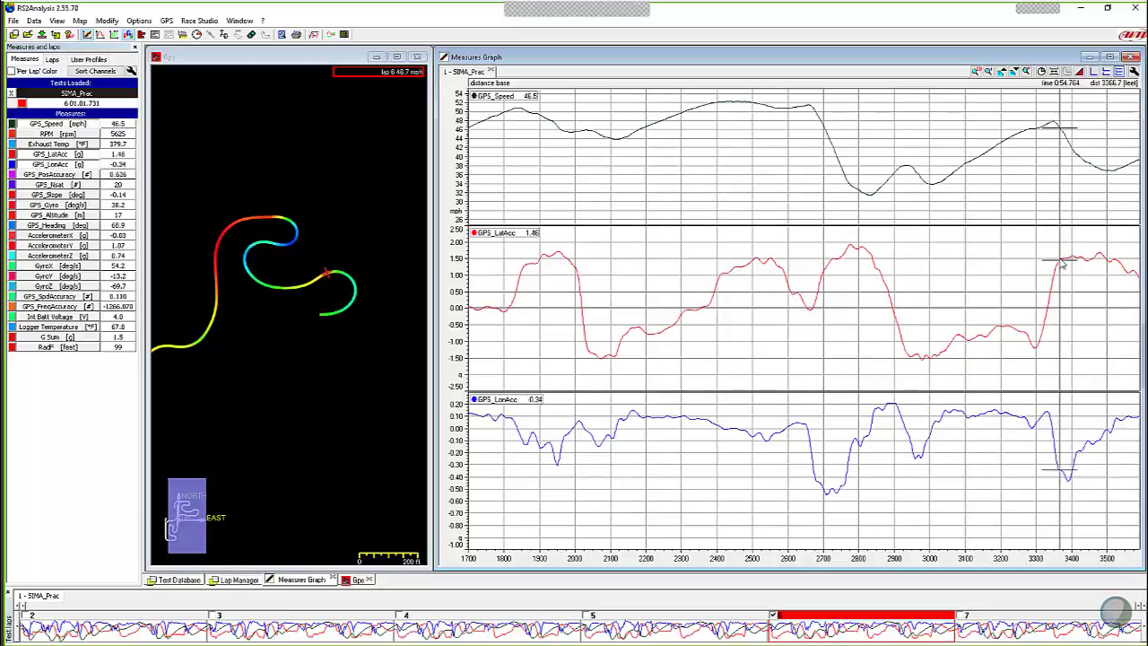
drag(1067, 480, 1071, 480)
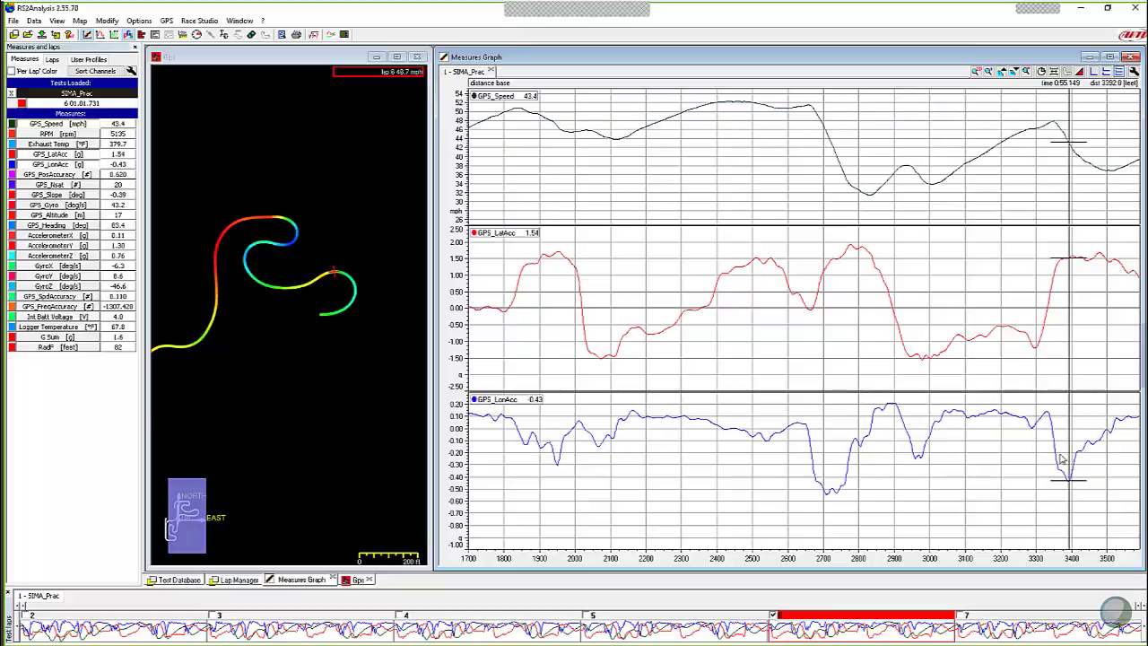
scroll(1062, 459, down, 2)
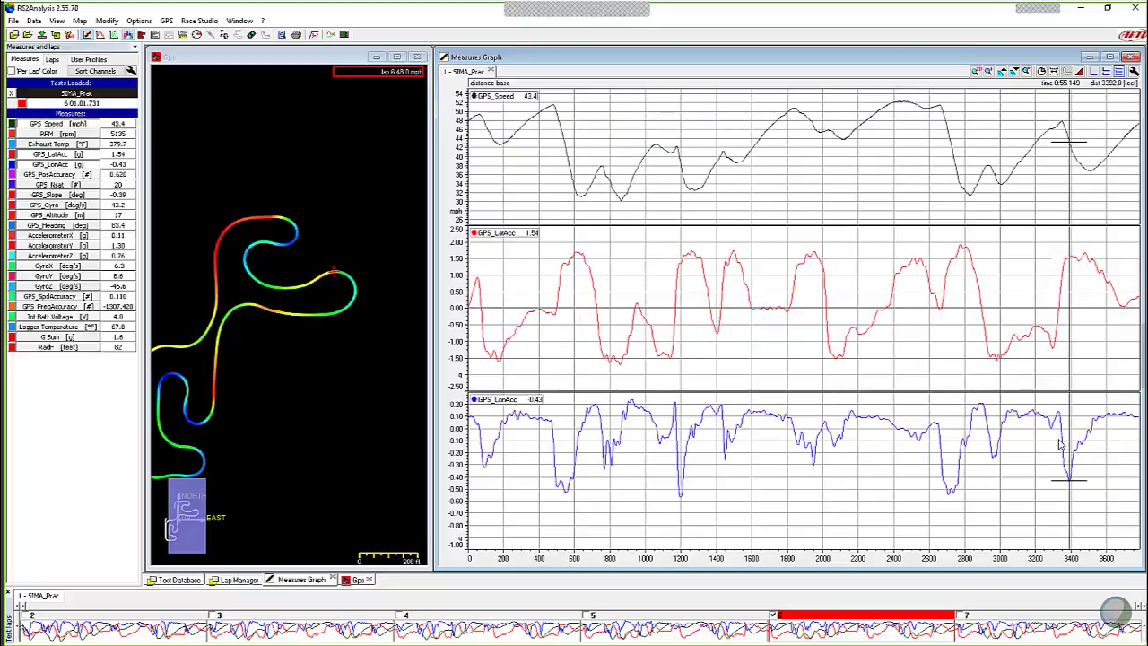